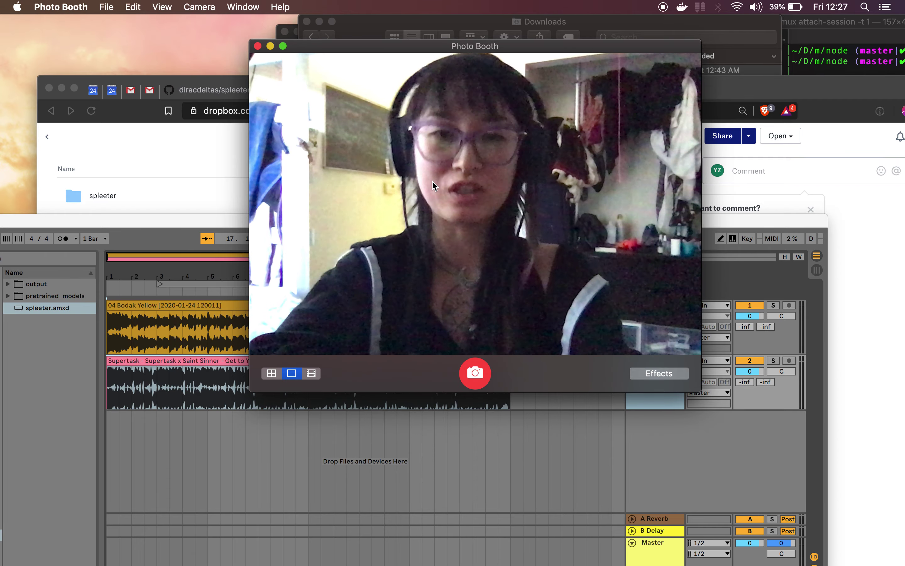
Bring the spleeter.zip Dropbox preview forward, raise the Brave window, and switch to the deezer/spleeter GitHub page
left_click(222, 164)
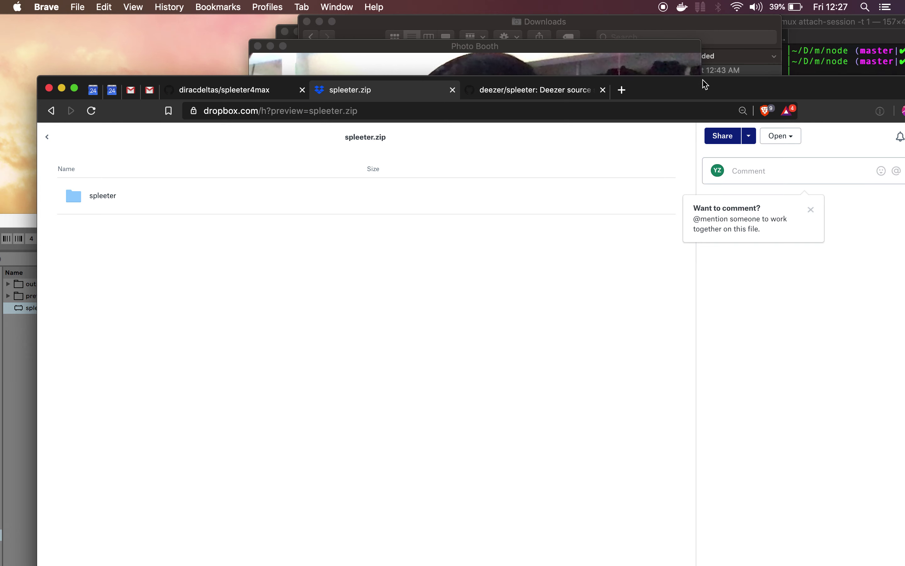
left_click_drag(705, 83, 701, 53)
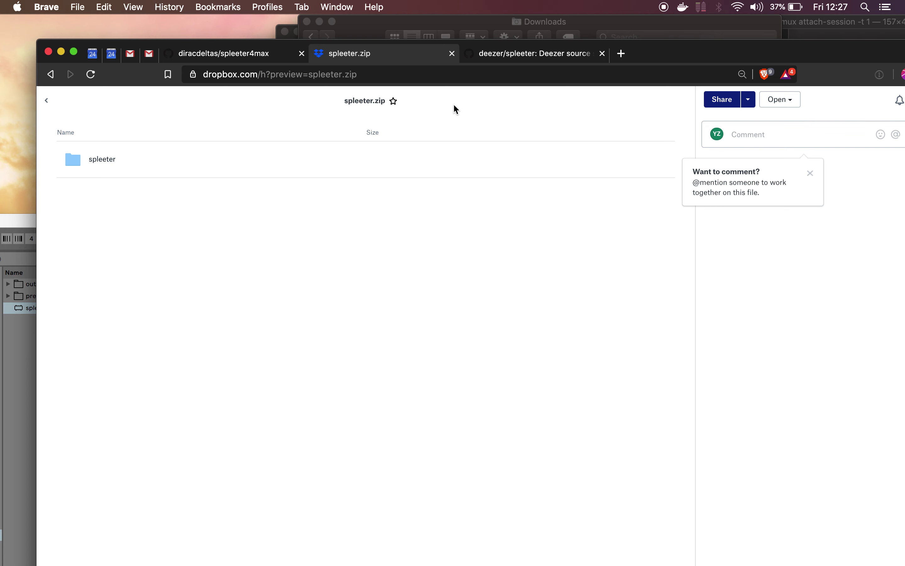
left_click(543, 57)
scroll(409, 101, "up", 15)
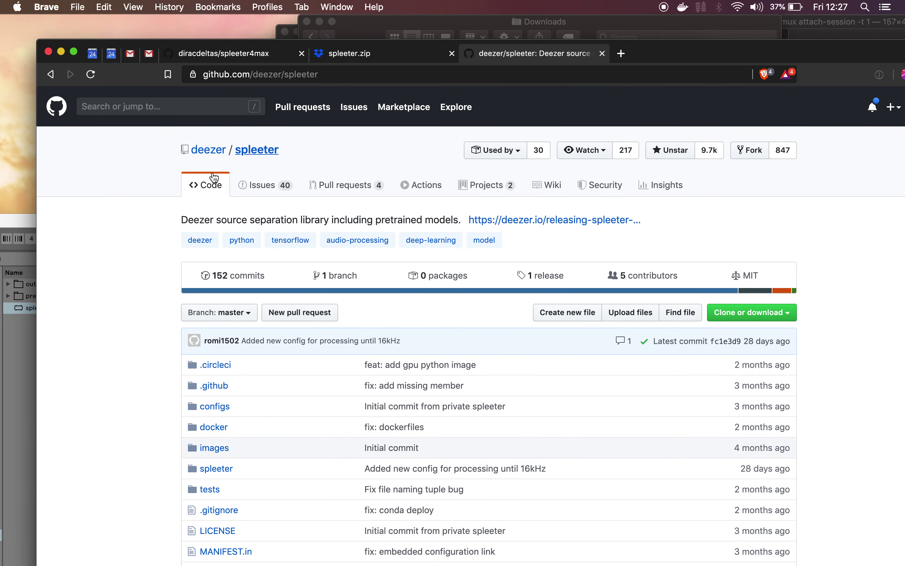
scroll(237, 262, "down", 5)
scroll(236, 267, "up", 6)
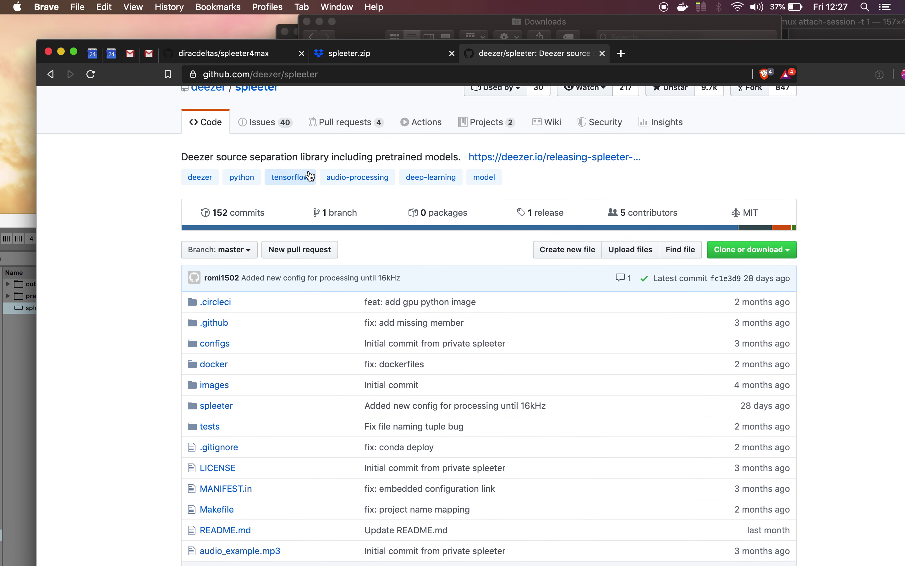
scroll(413, 155, "down", 10)
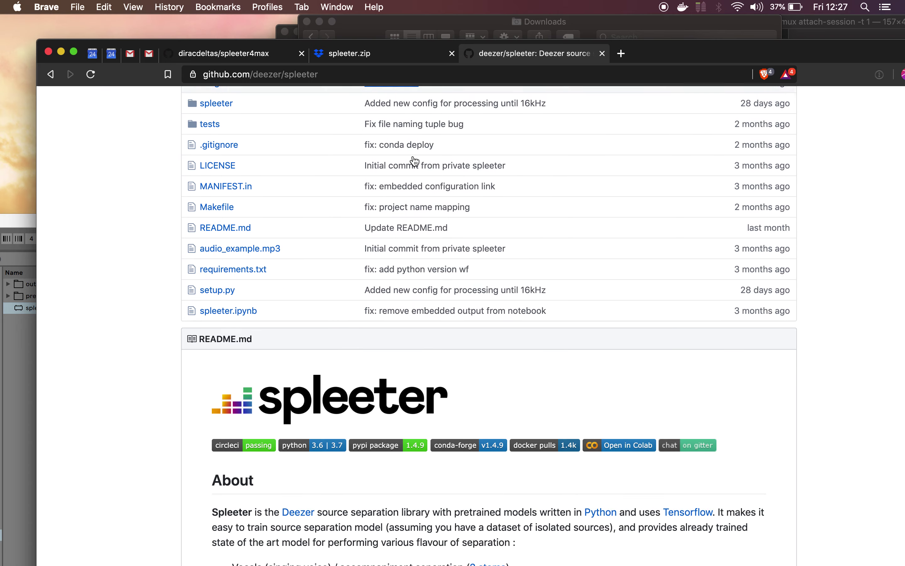
scroll(413, 155, "down", 3)
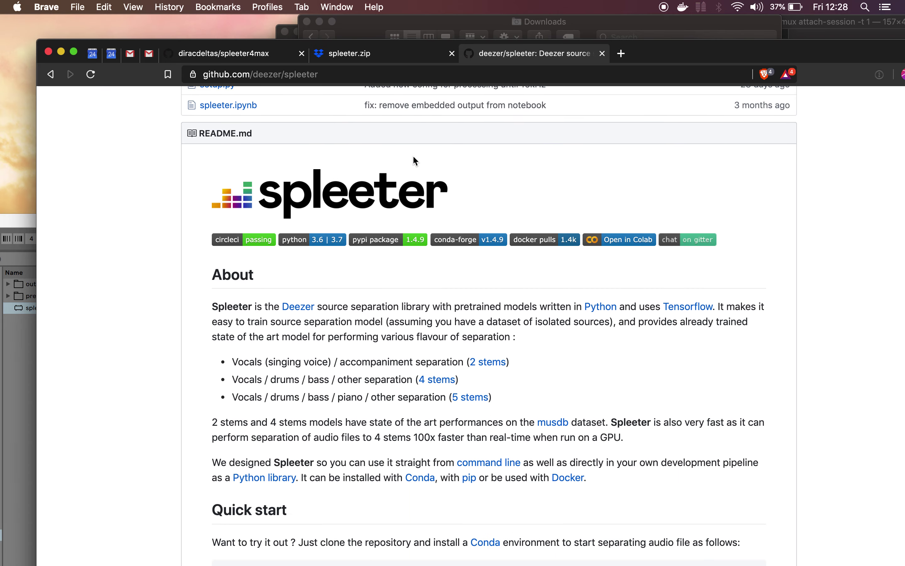
scroll(404, 486, "down", 2)
scroll(559, 345, "up", 15)
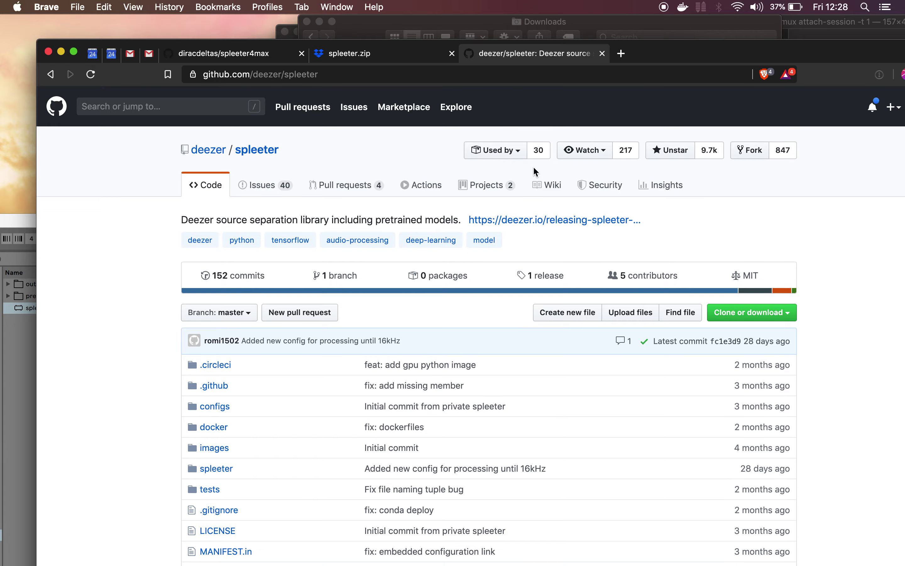
left_click(388, 59)
Extract spleeter.zip in the Downloads folder, then bring the Ableton Live set back to the front
key("ctrl+Up")
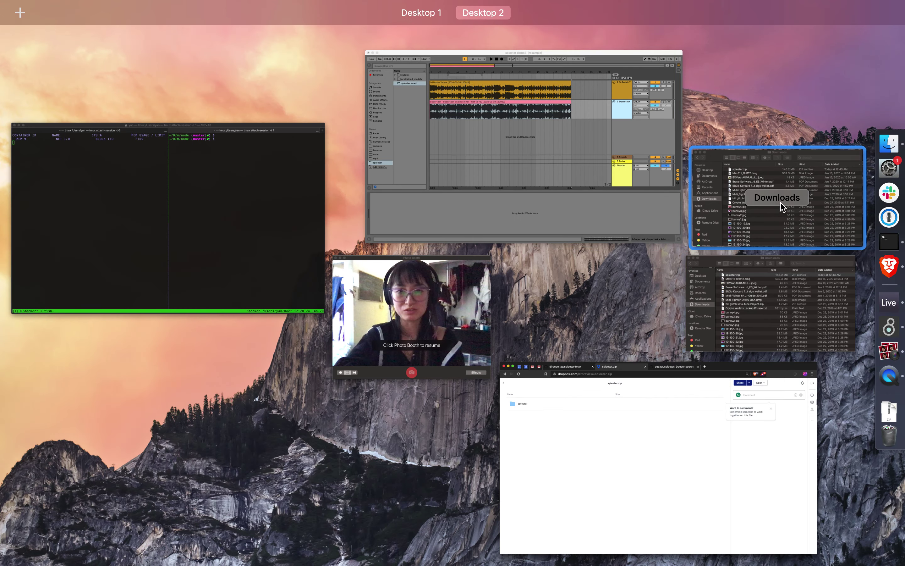
left_click(781, 203)
double_click(441, 81)
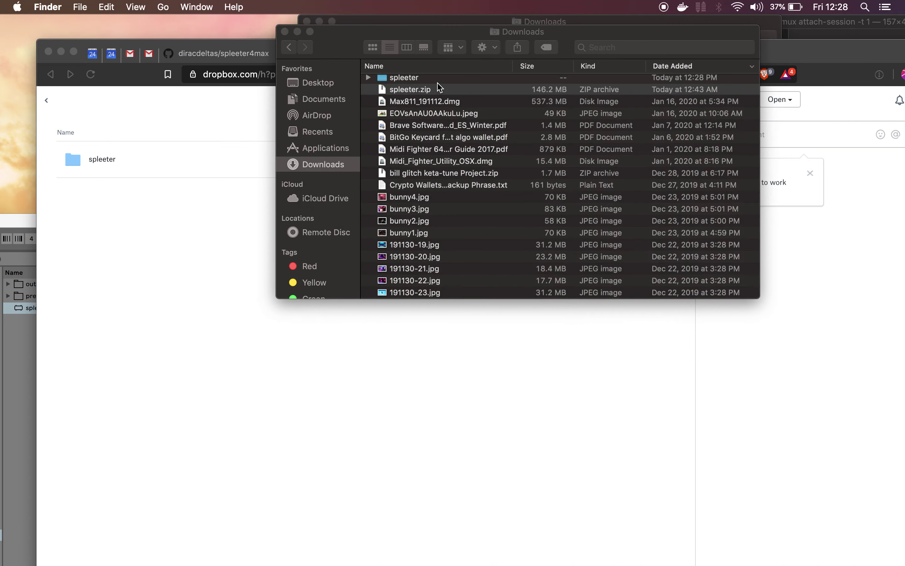
key("ctrl+Up")
left_click(387, 230)
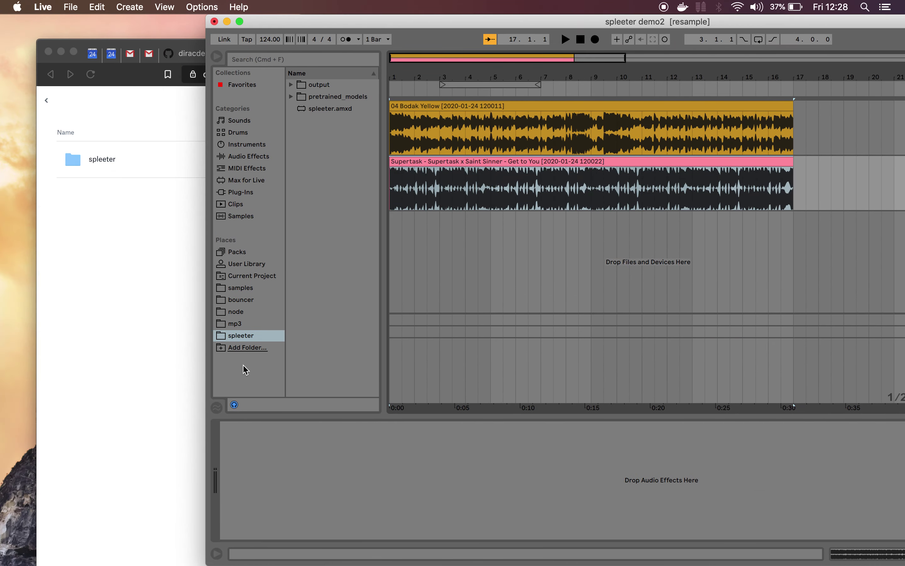
Add the Downloads/spleeter folder to Live's Places list and shift the Live window left
left_click(246, 348)
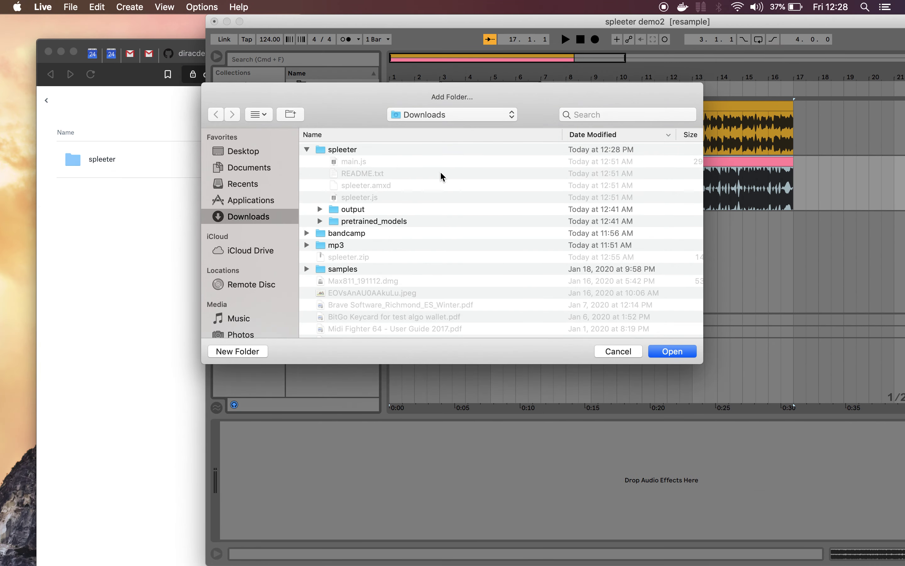
left_click(399, 152)
left_click(673, 351)
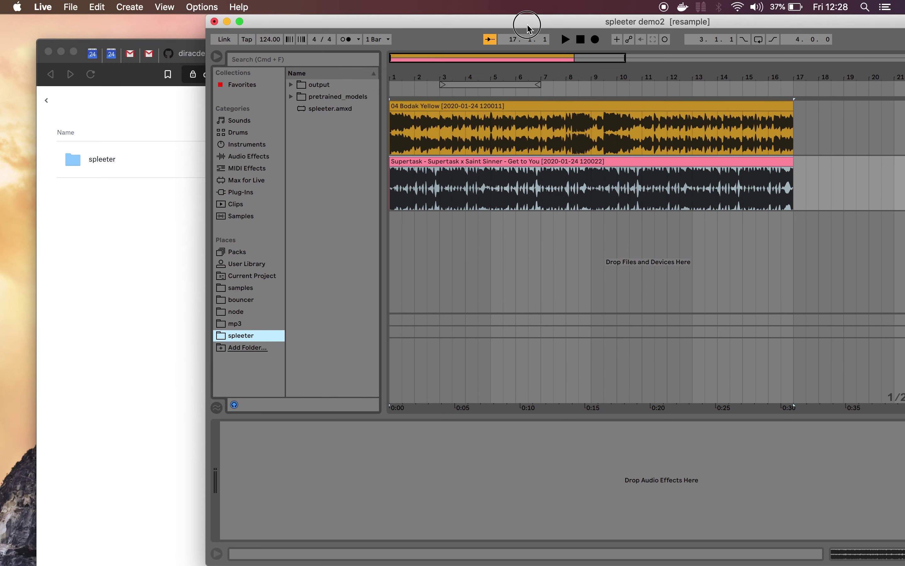
left_click_drag(531, 23, 453, 23)
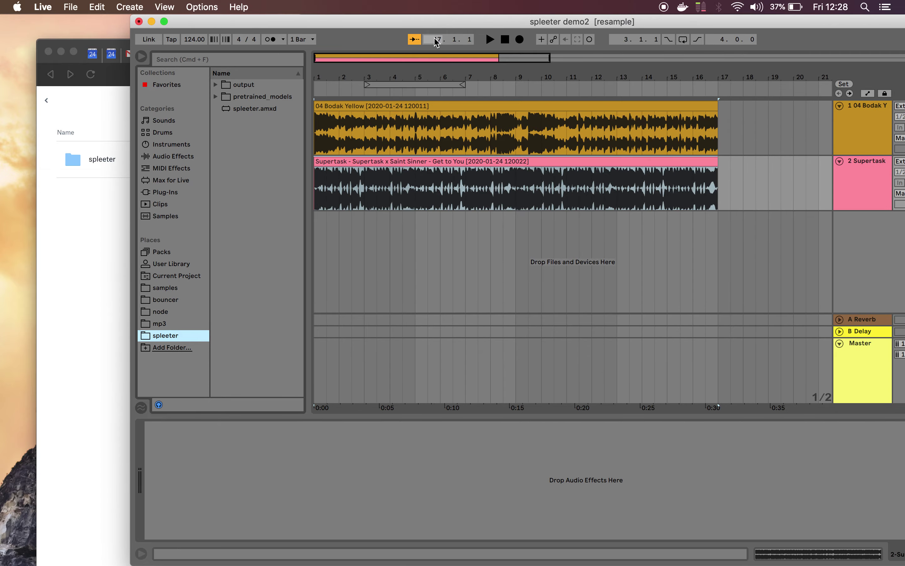
key("ctrl+Up")
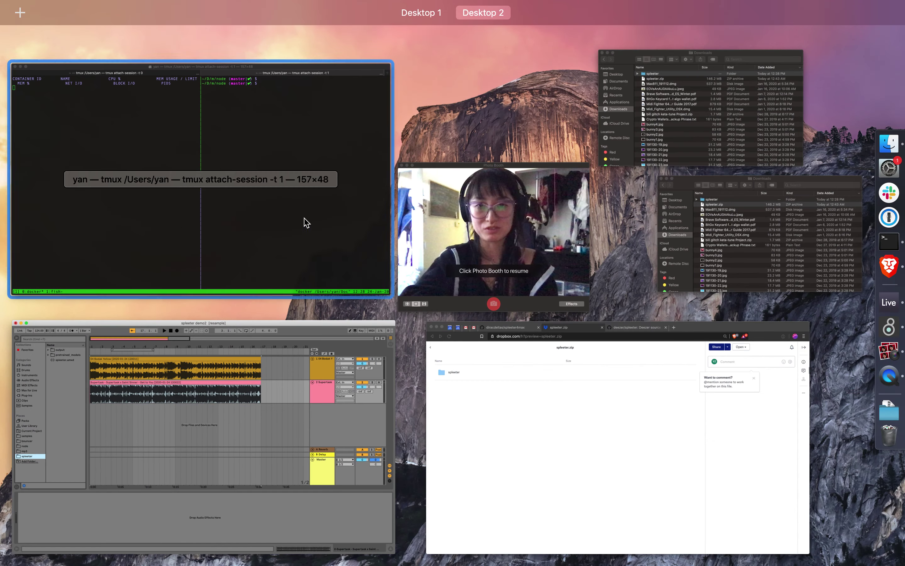
Open spleeter's README.txt from Downloads and copy the mac Docker.dmg download URL
left_click(742, 214)
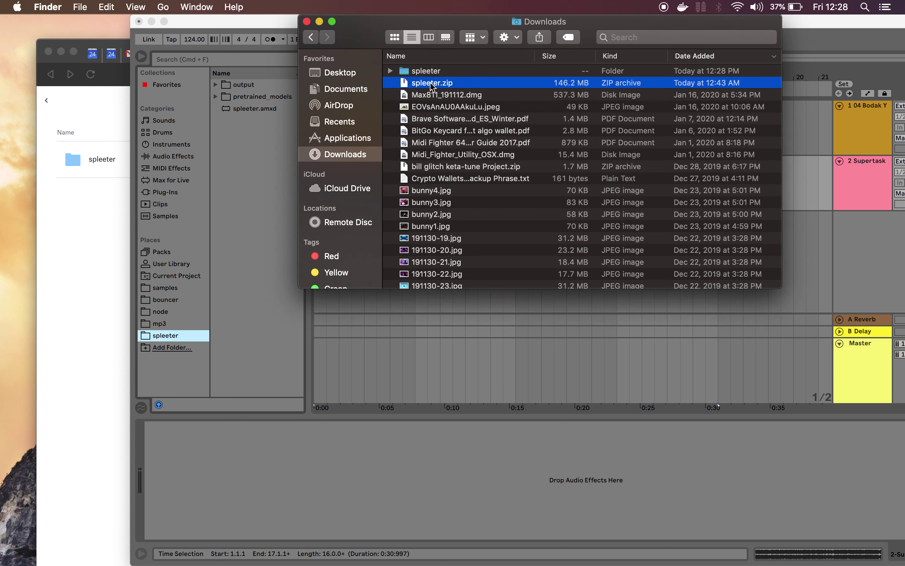
left_click(391, 71)
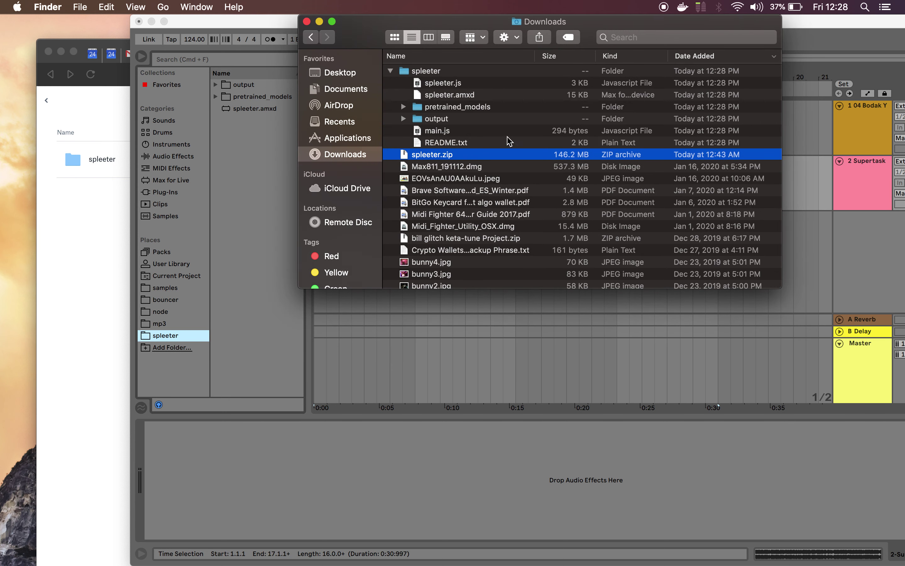
double_click(463, 144)
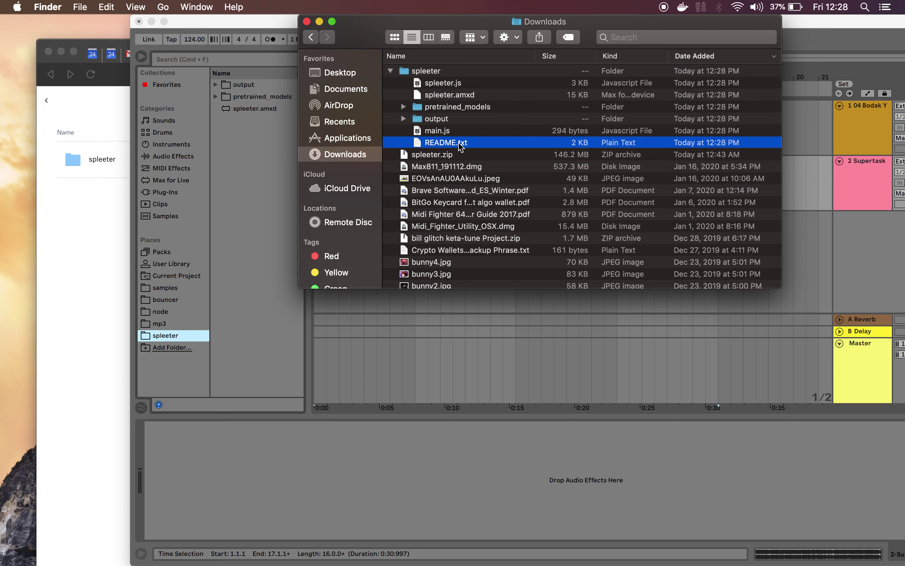
left_click_drag(446, 50, 475, 161)
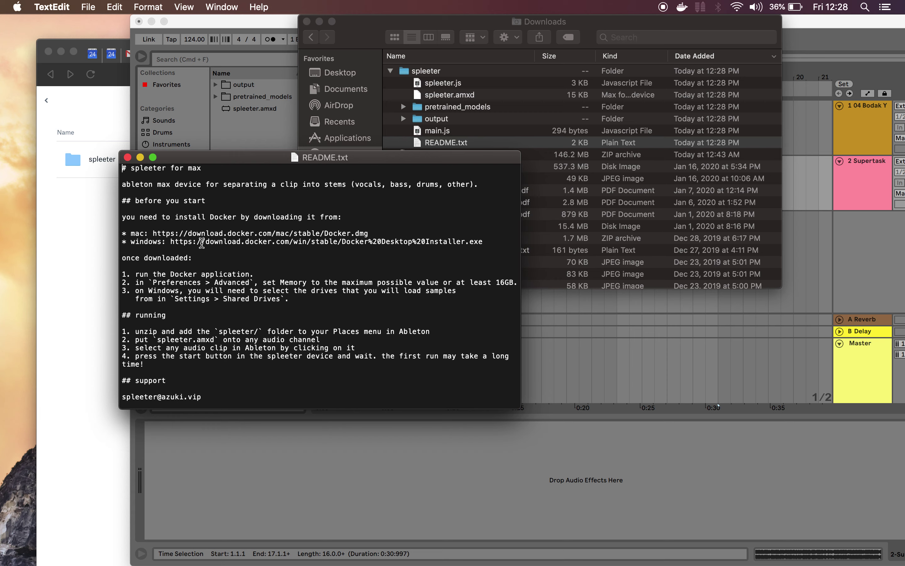
left_click_drag(156, 234, 372, 233)
key("super+c")
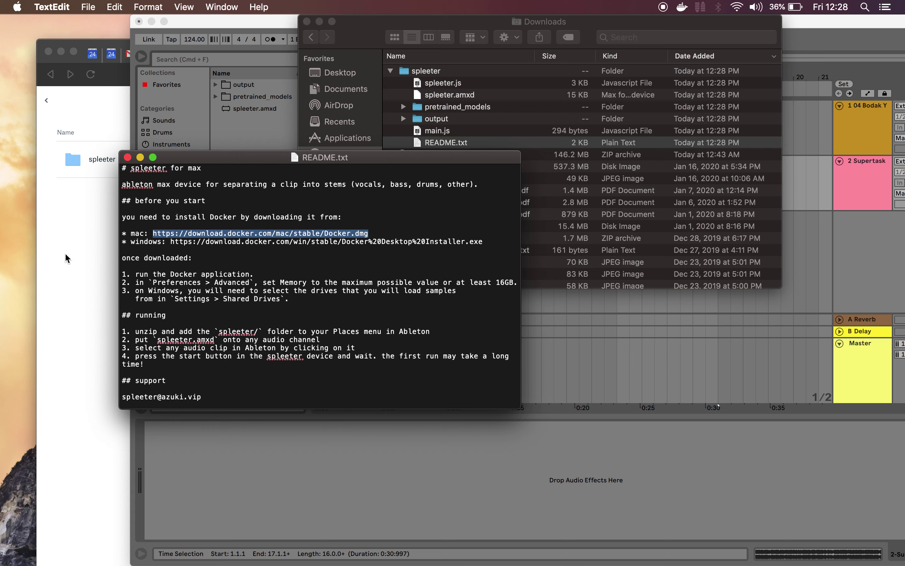
left_click(61, 285)
Load the copied Docker.dmg URL in a new Brave tab and cancel the download
key("super+t")
key("super+v")
key("Return")
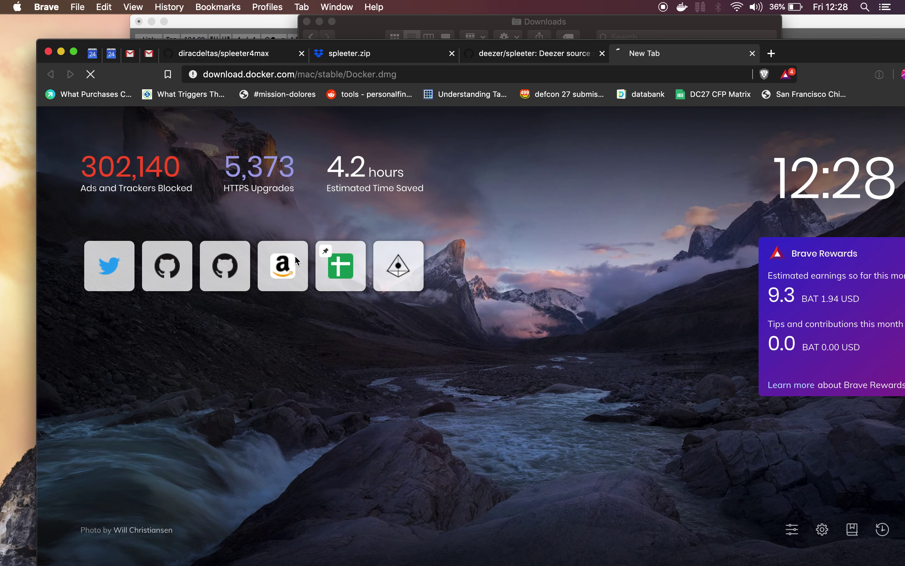
left_click(668, 353)
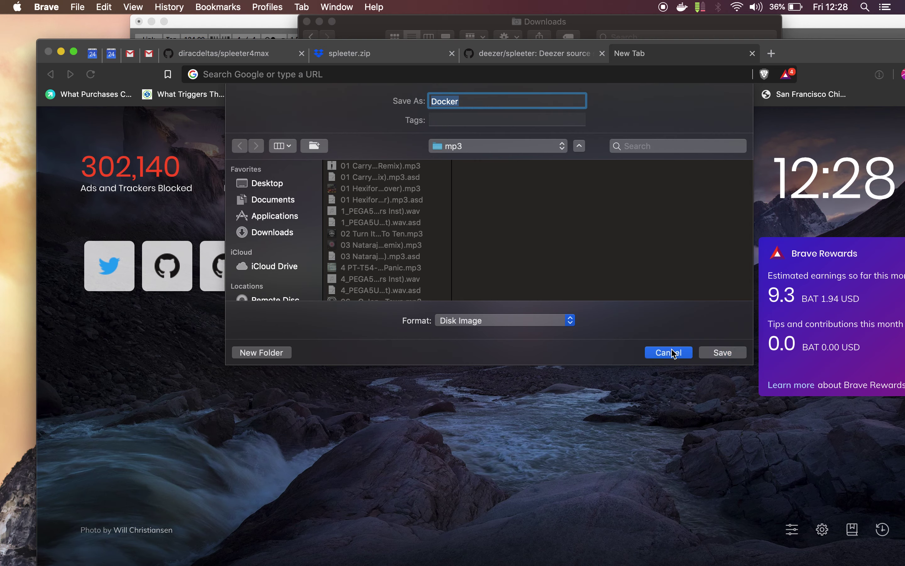
left_click(682, 8)
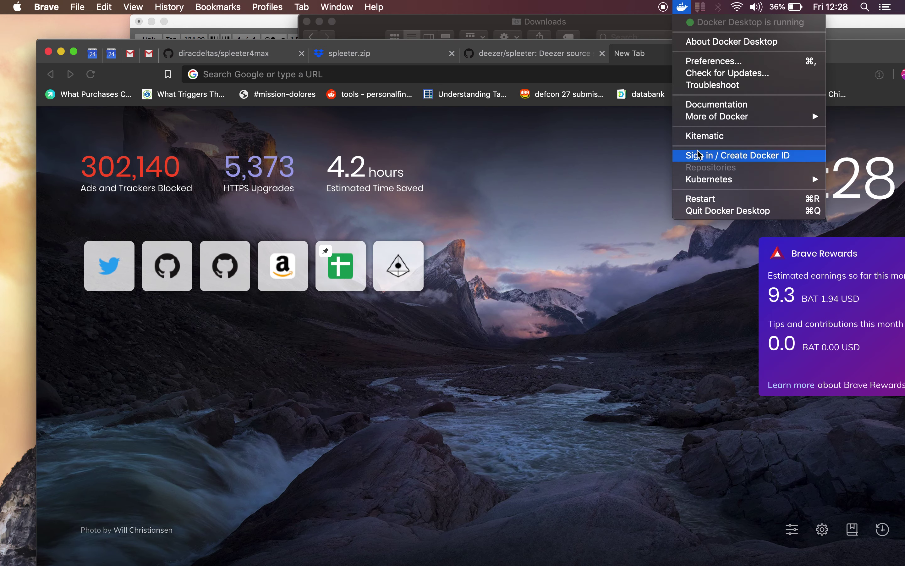
Return to README.txt and review the step 2 memory-setting instruction
key("ctrl+Up")
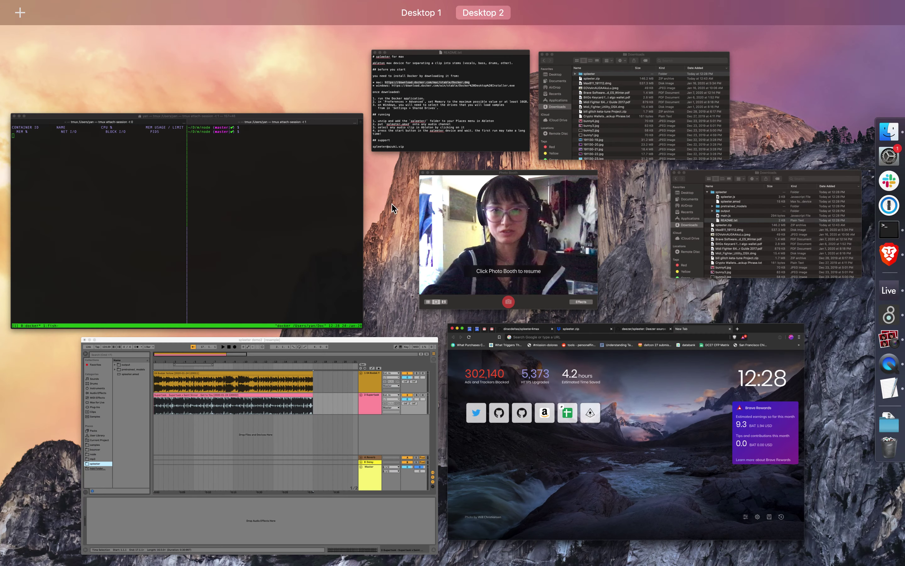
left_click(448, 101)
left_click(161, 285)
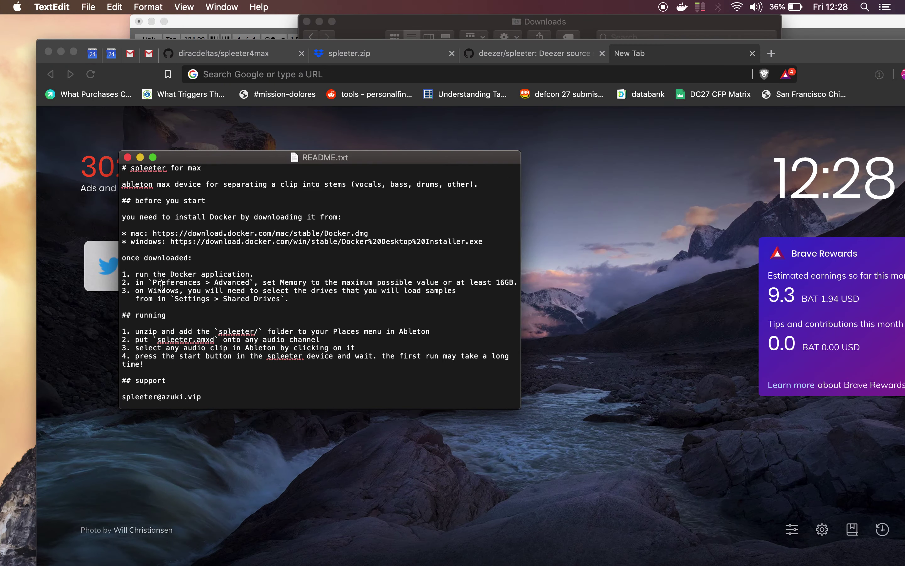
left_click_drag(136, 281, 514, 280)
left_click(515, 281)
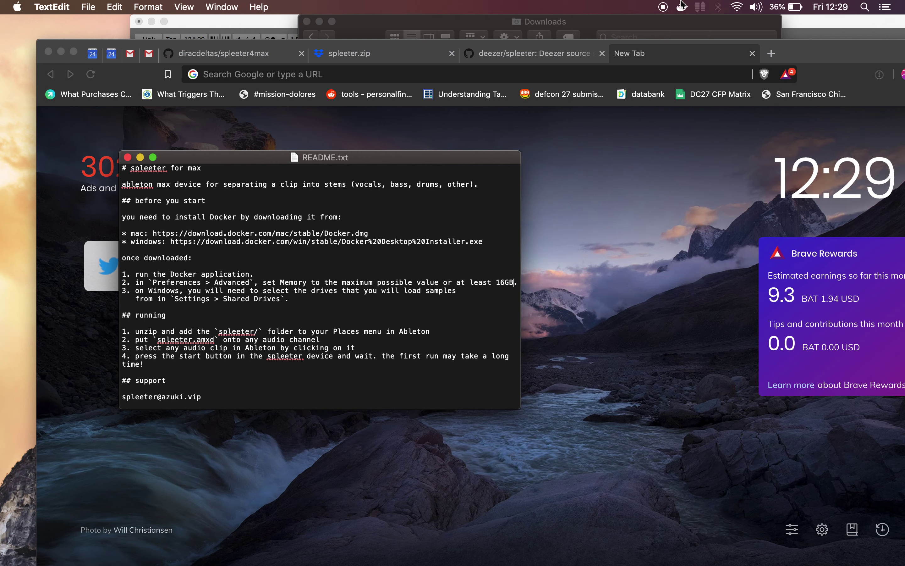
left_click(682, 7)
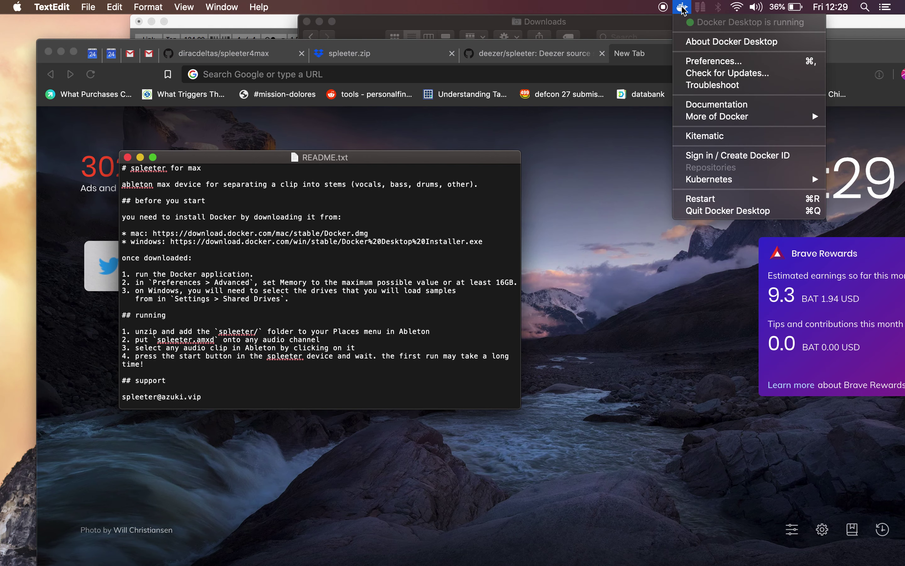
Confirm Docker Desktop's Advanced preferences show Memory at 16.0 GiB, then close them
left_click(693, 62)
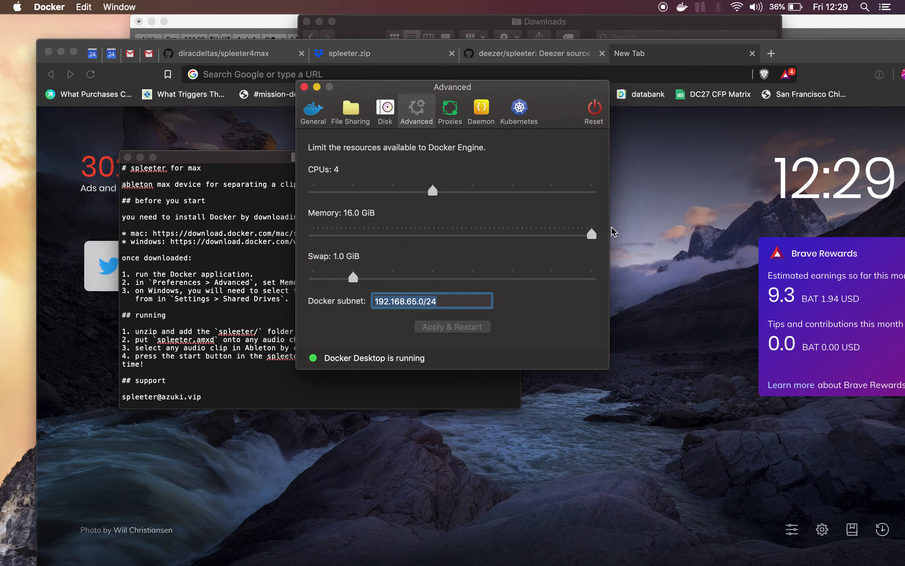
left_click(384, 213)
left_click(304, 87)
left_click(678, 7)
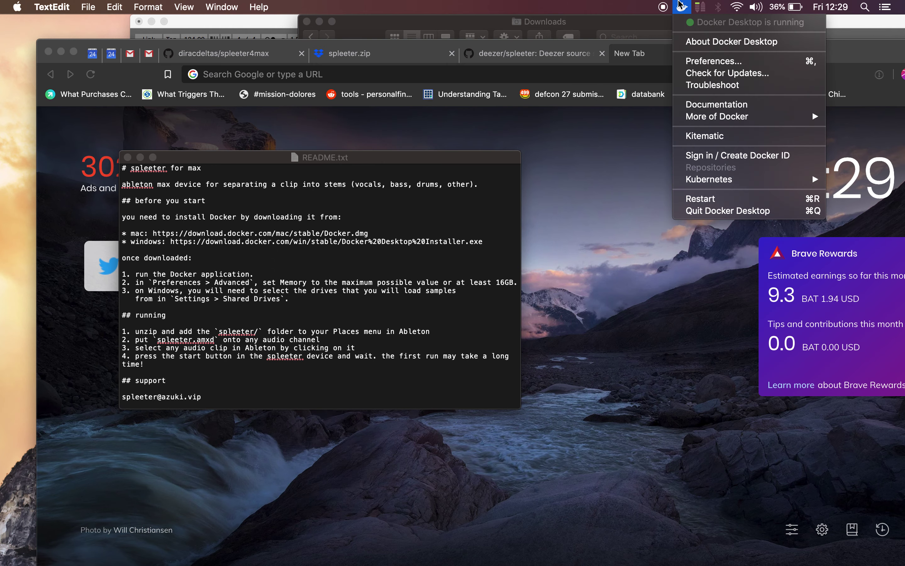
left_click(679, 4)
key("ctrl+Up")
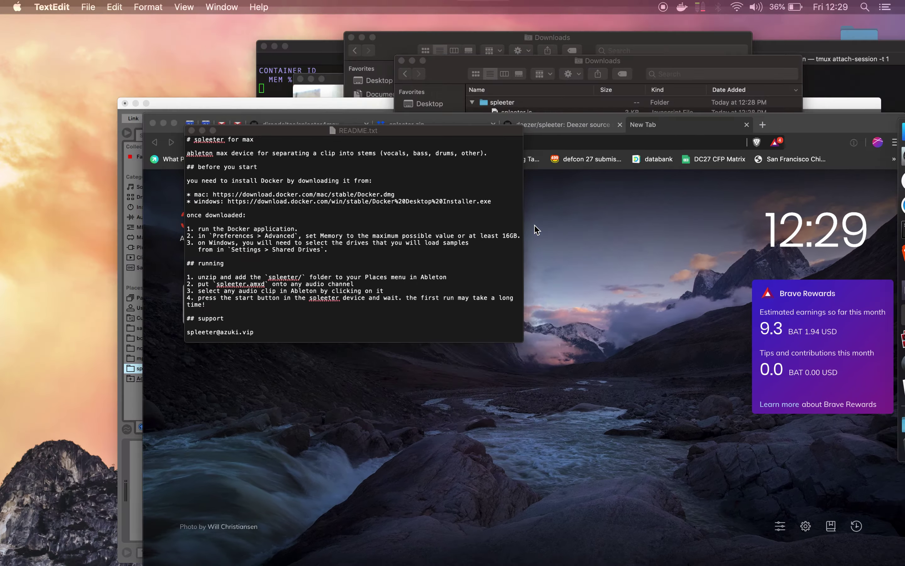
Zoom the spleeter demo2 set to full screen, load spleeter.amxd, and select the song clips
left_click(314, 410)
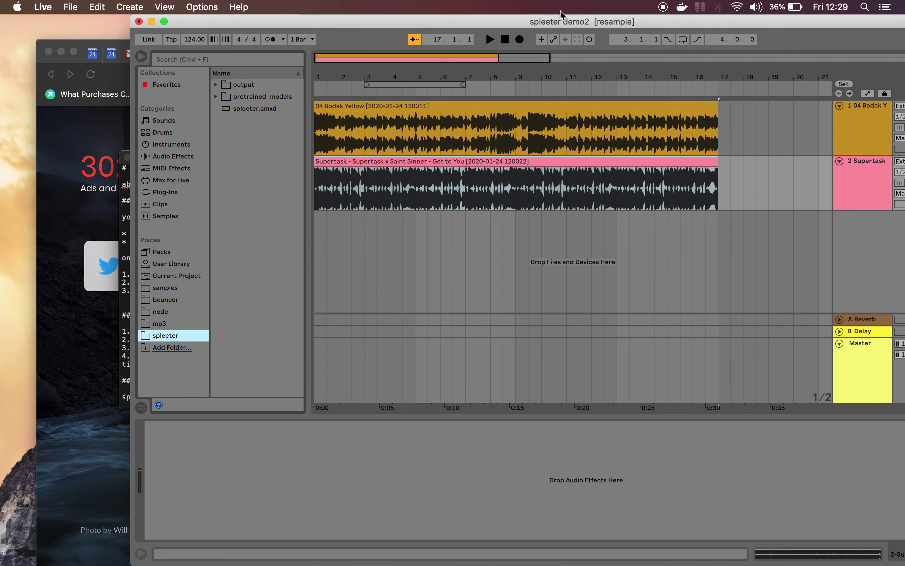
double_click(563, 22)
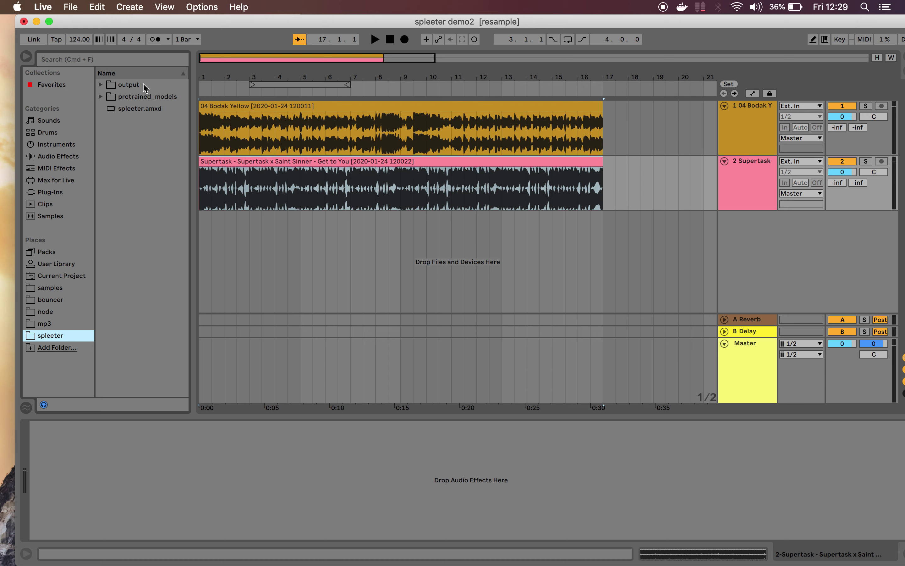
left_click(142, 111)
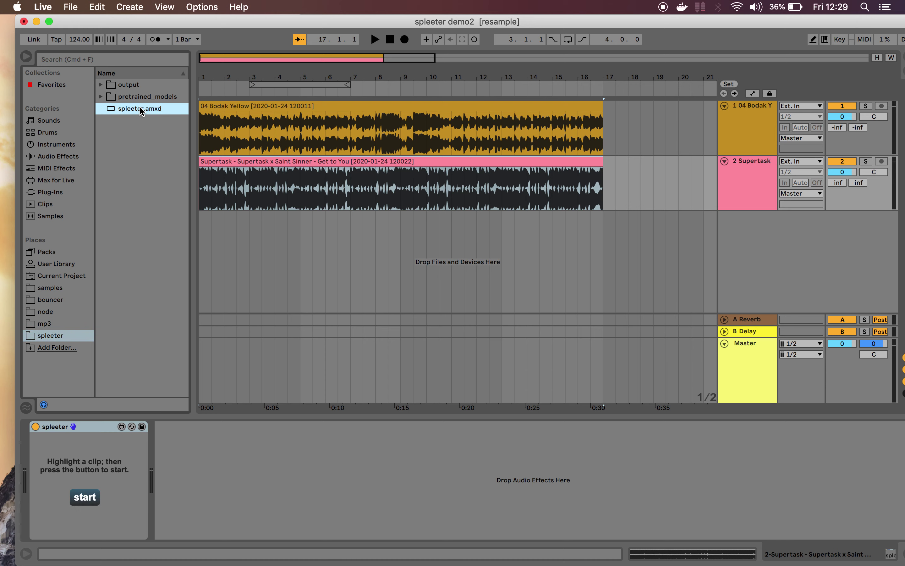
left_click(315, 197)
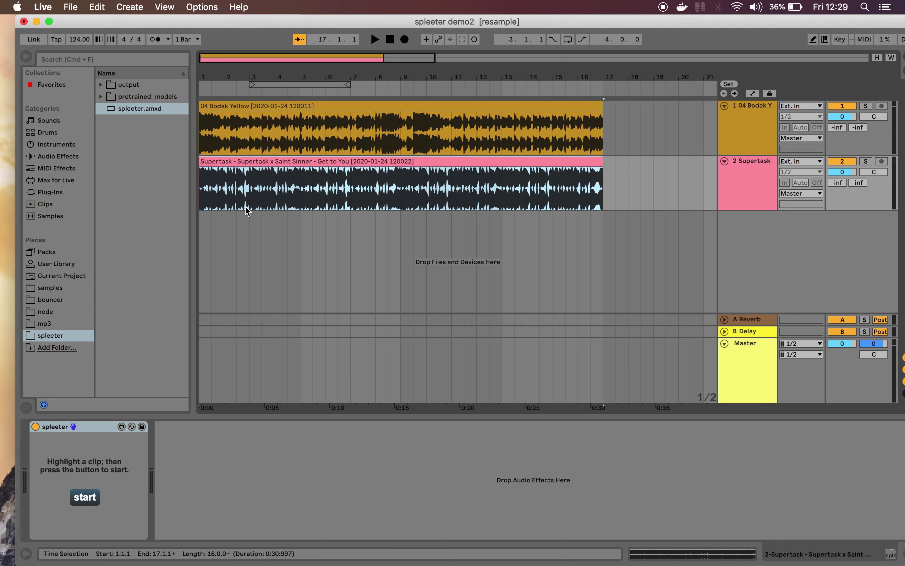
left_click(292, 138)
left_click(211, 133)
left_click(241, 170)
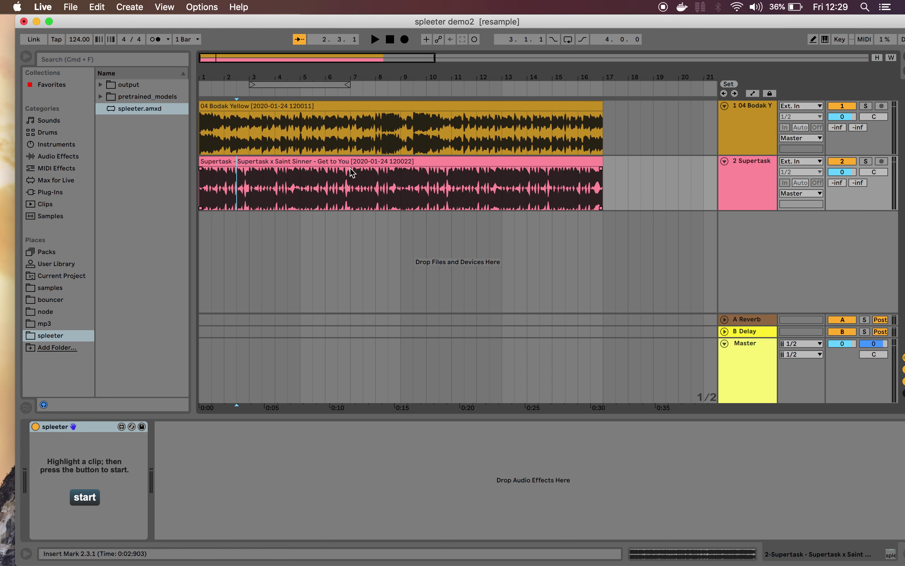
left_click(205, 178)
key("space")
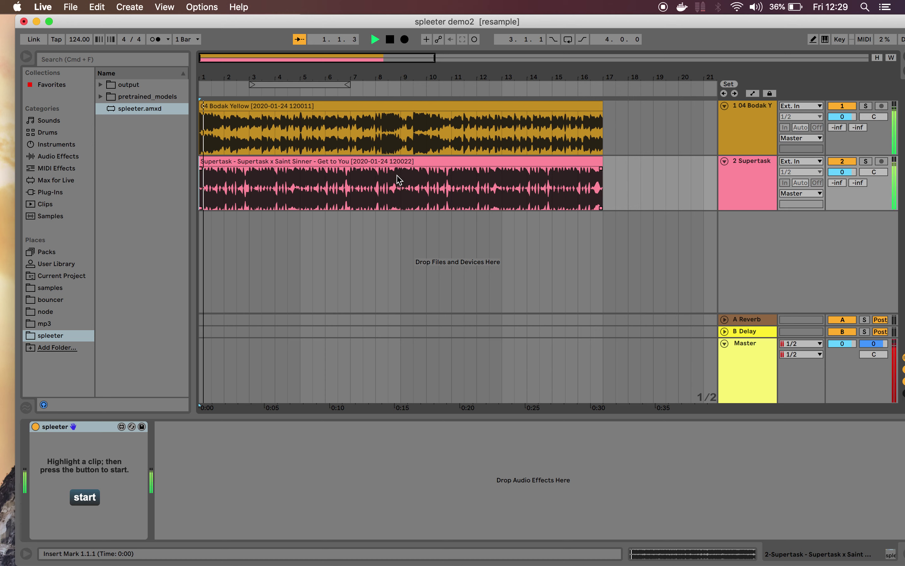
left_click(390, 40)
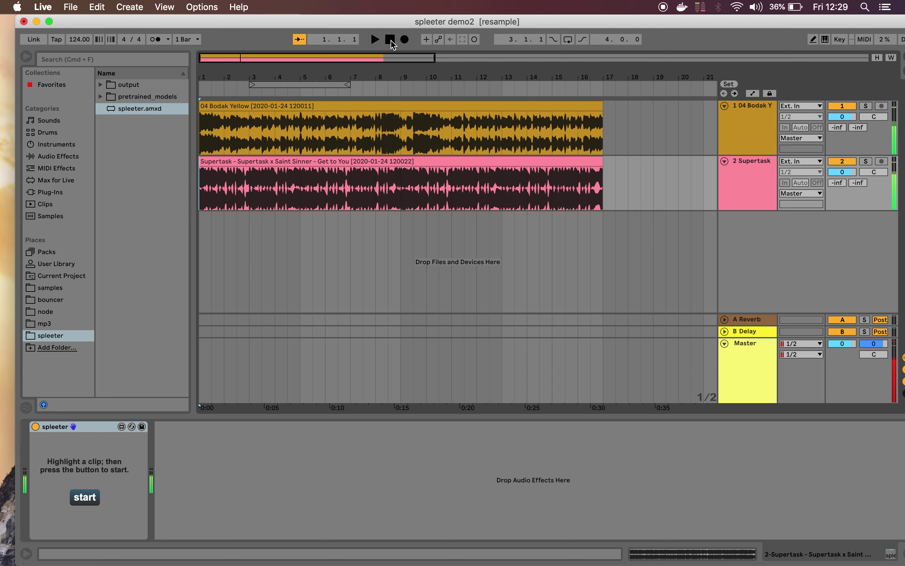
left_click(331, 104)
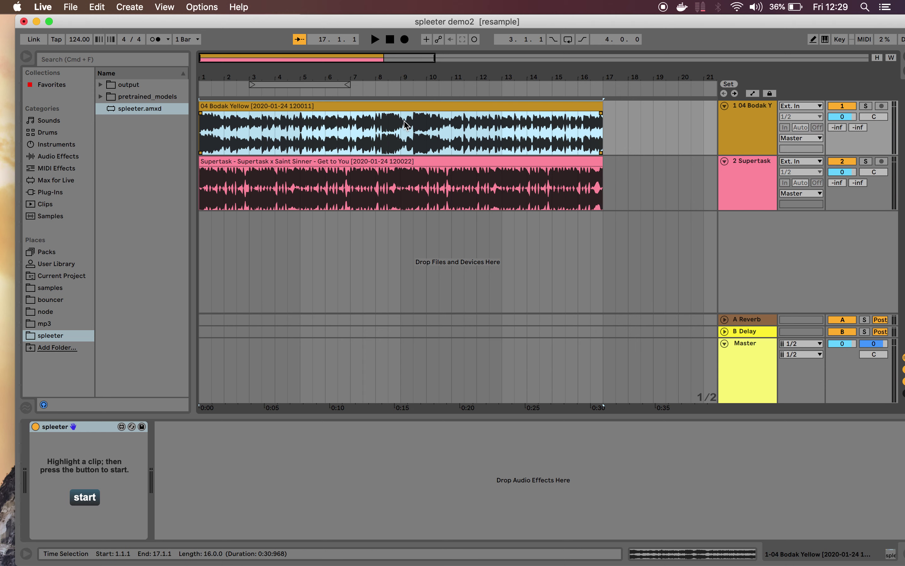
Highlight the Supertask clip and start spleeter's stem separation on it
left_click(298, 161)
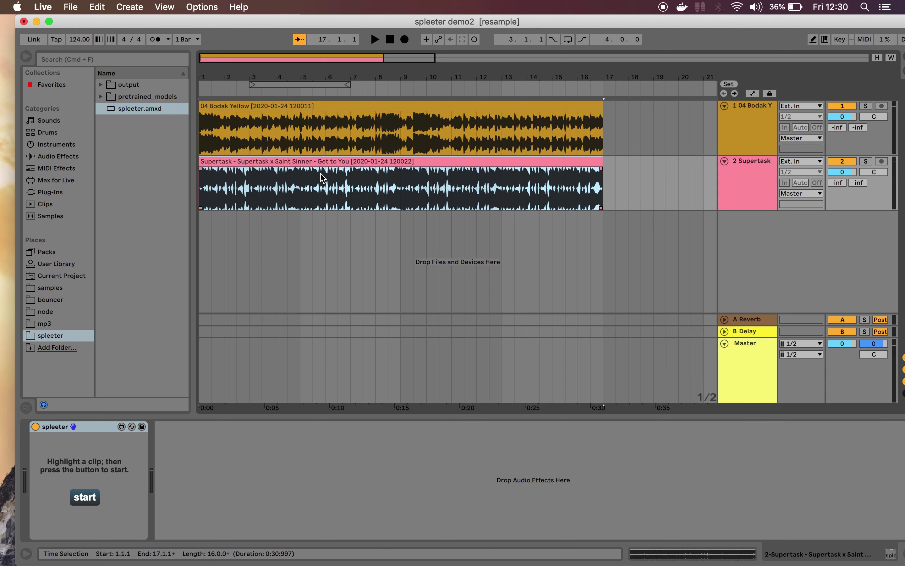
left_click(333, 107)
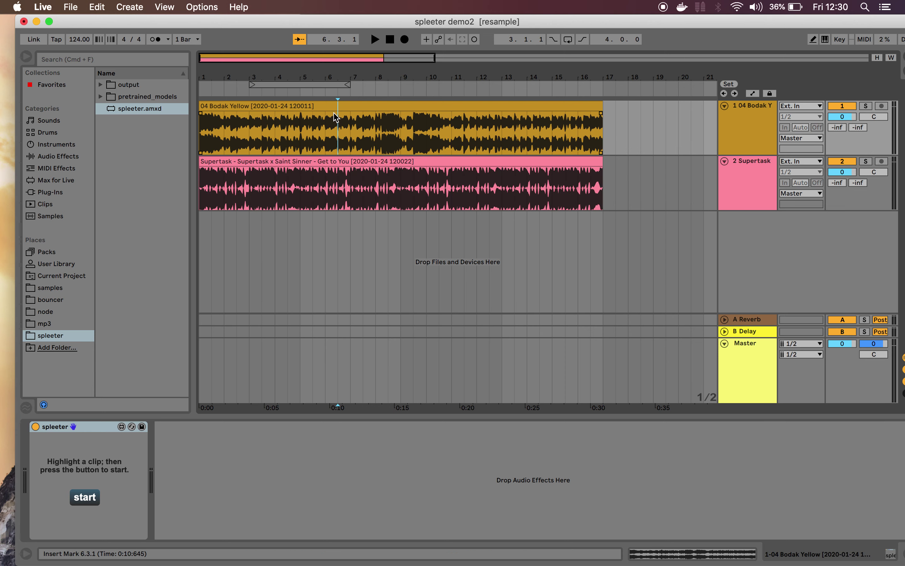
left_click(304, 161)
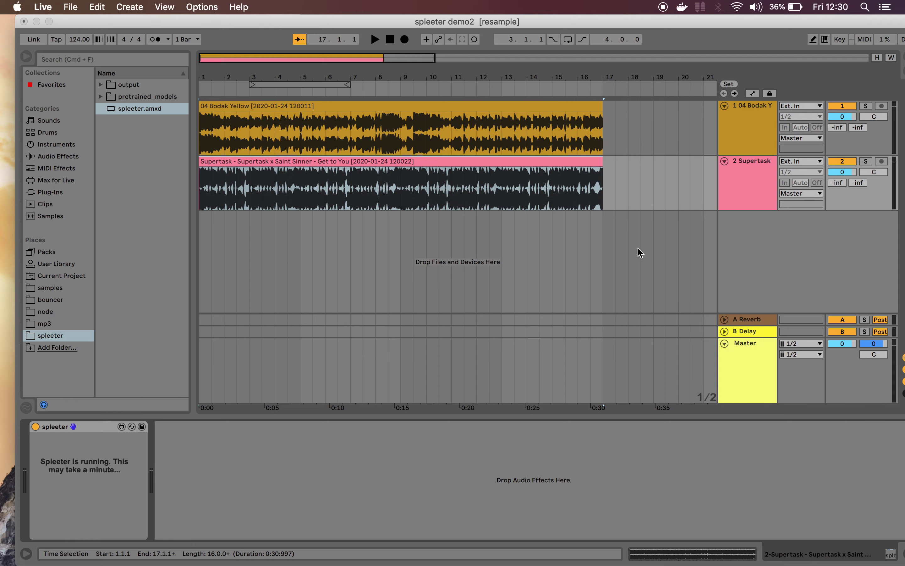
key("ctrl+Up")
Bring the Photo Booth webcam window forward and move it toward the lower right
left_click(458, 232)
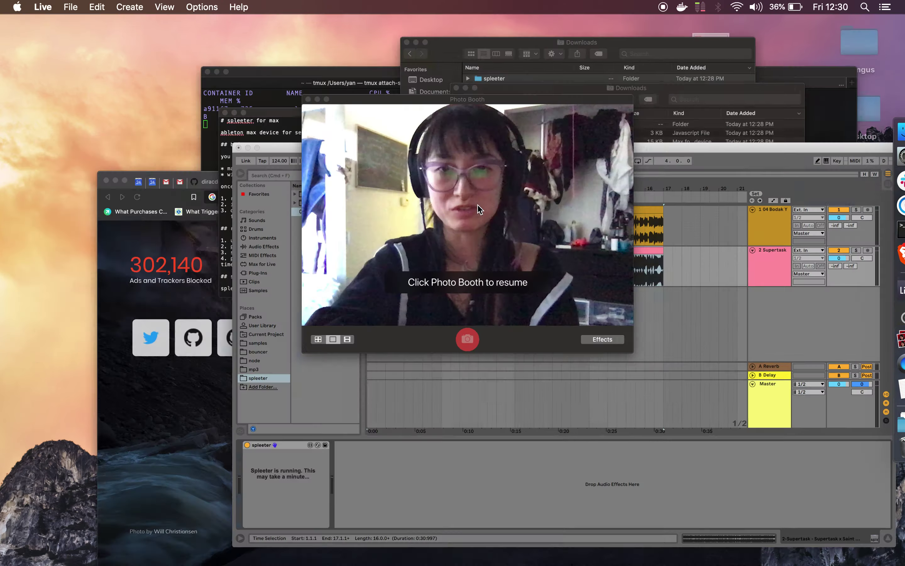
left_click_drag(459, 52, 613, 145)
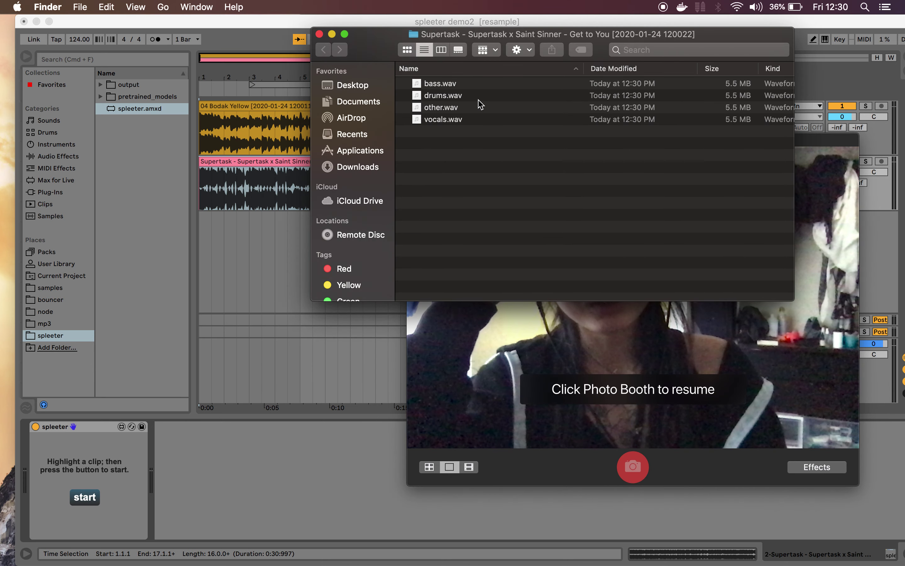
Select bass.wav through vocals.wav in the Supertask folder and drop them into Live's arrangement
left_click(445, 88)
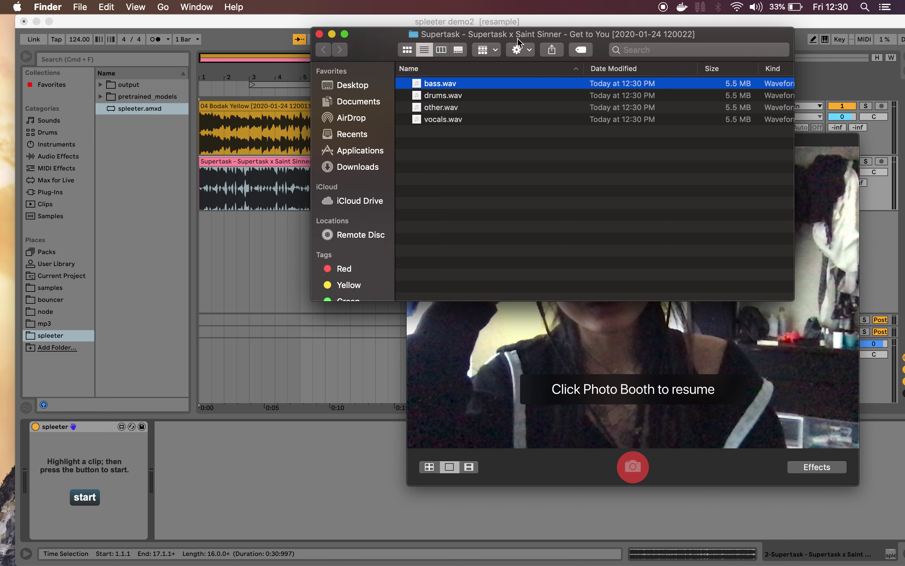
left_click(454, 120, "shift")
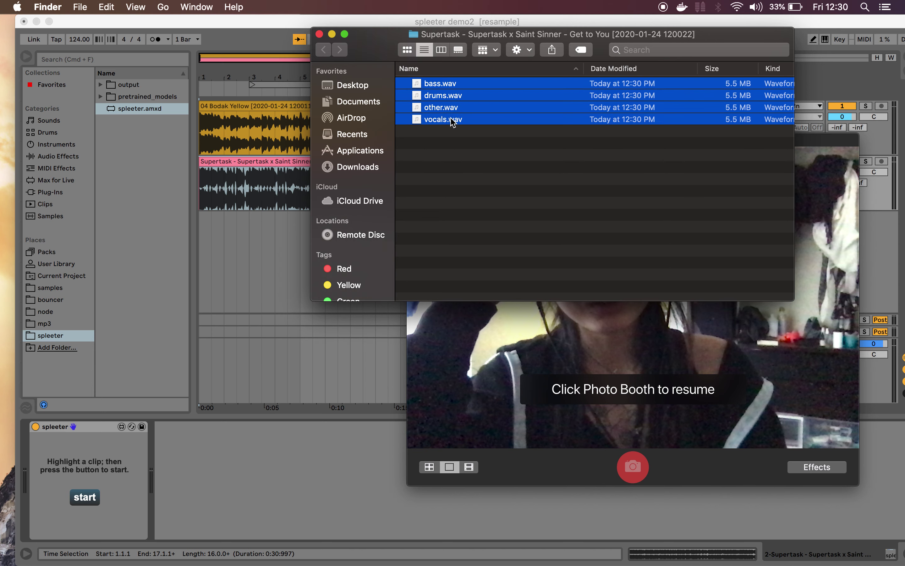
left_click_drag(455, 94, 202, 234)
Play the Supertask stems from the bass clip start with only the bass stem soloed
left_click(226, 252)
scroll(468, 201, "up", 5)
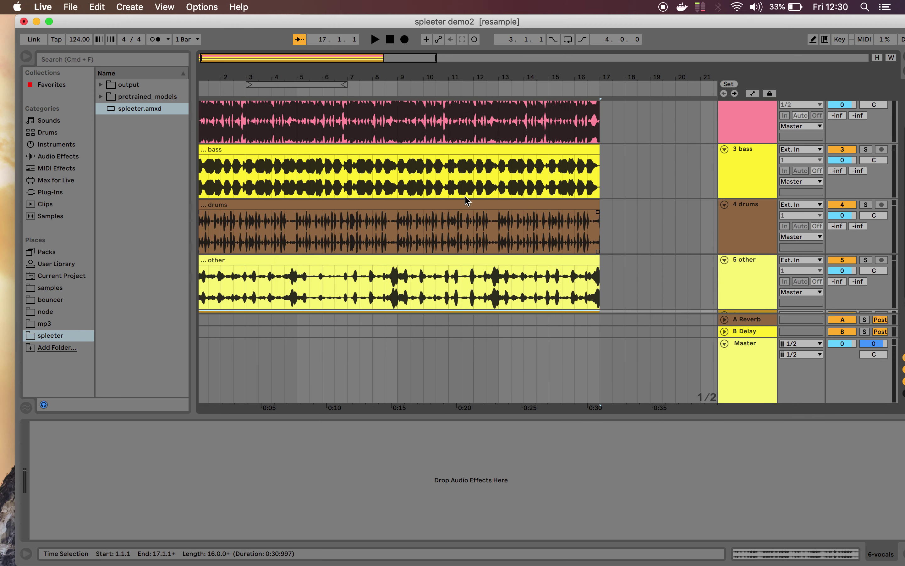
scroll(468, 200, "down", 1)
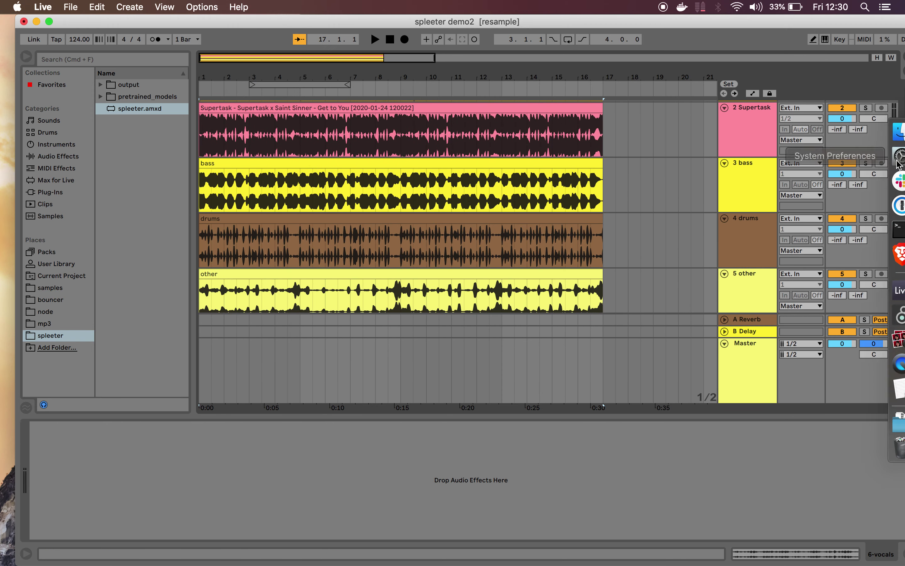
scroll(792, 177, "up", 4)
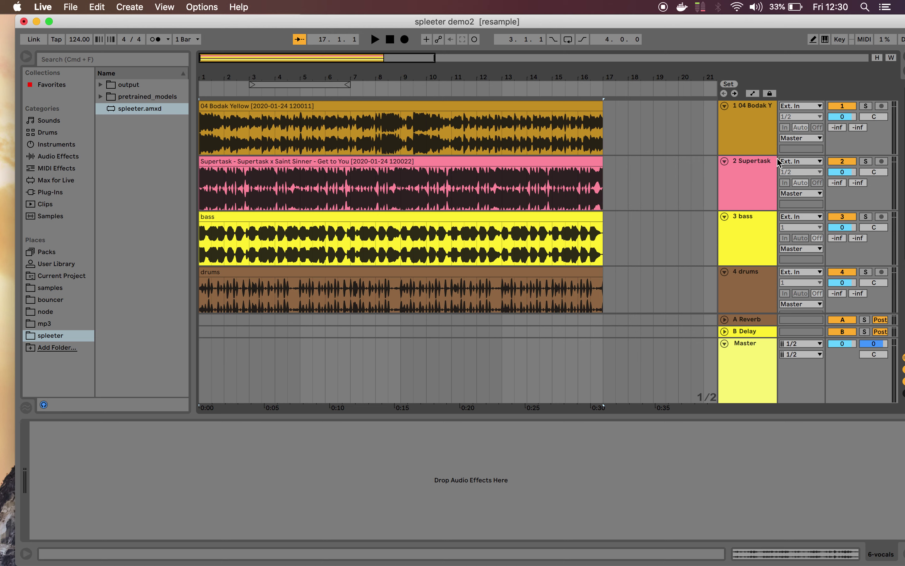
scroll(838, 165, "down", 3)
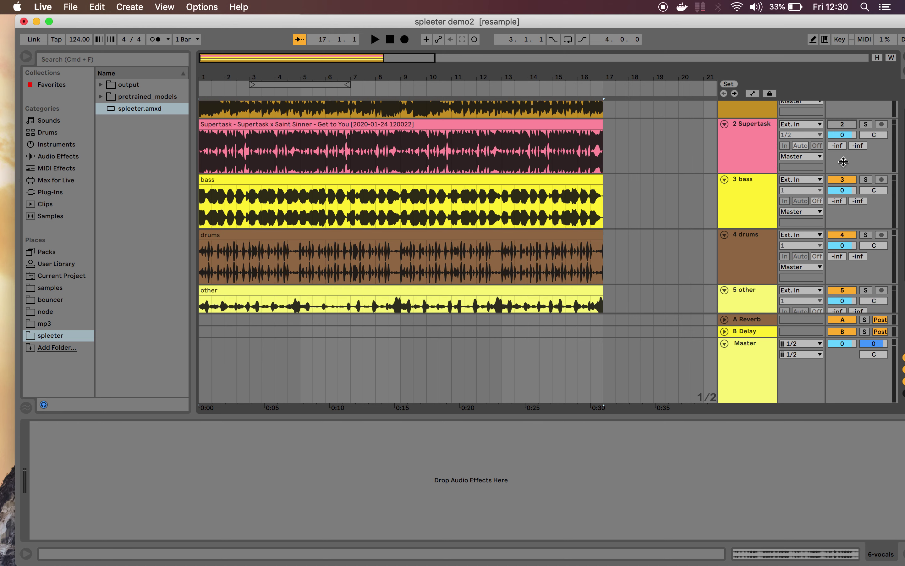
left_click(868, 181)
left_click(205, 214)
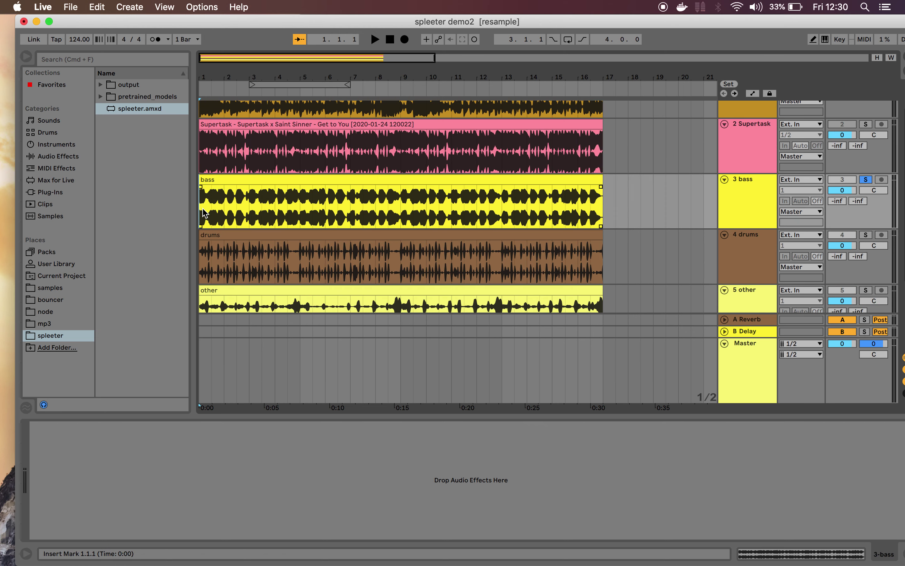
key("space")
Add drums, vocals and other to the solo, then clear the solos again
scroll(895, 139, "down", 5)
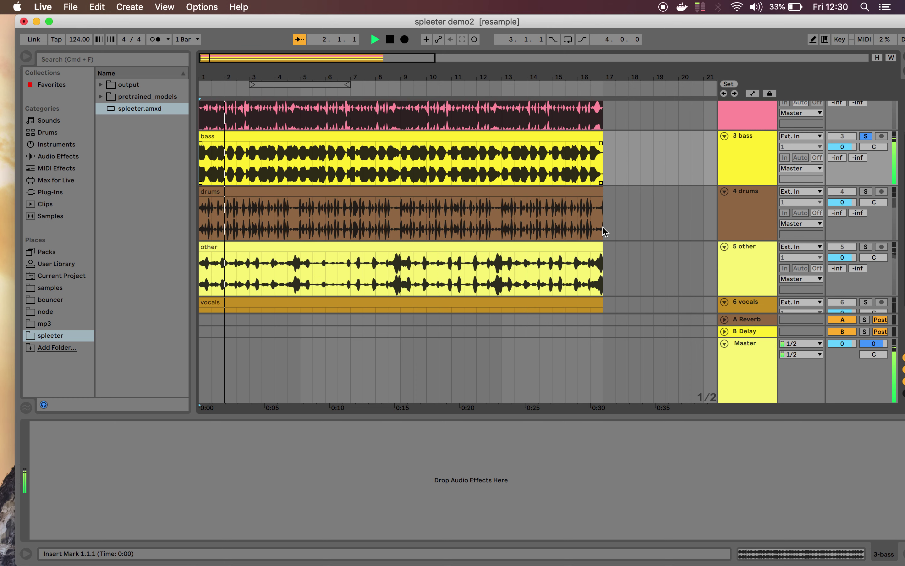
left_click(867, 153)
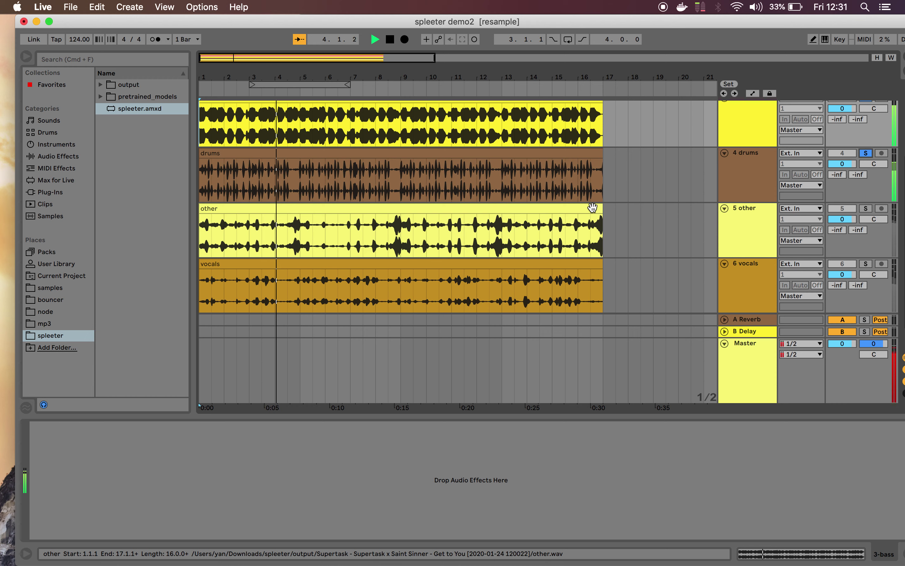
scroll(820, 242, "down", 2)
left_click(867, 236)
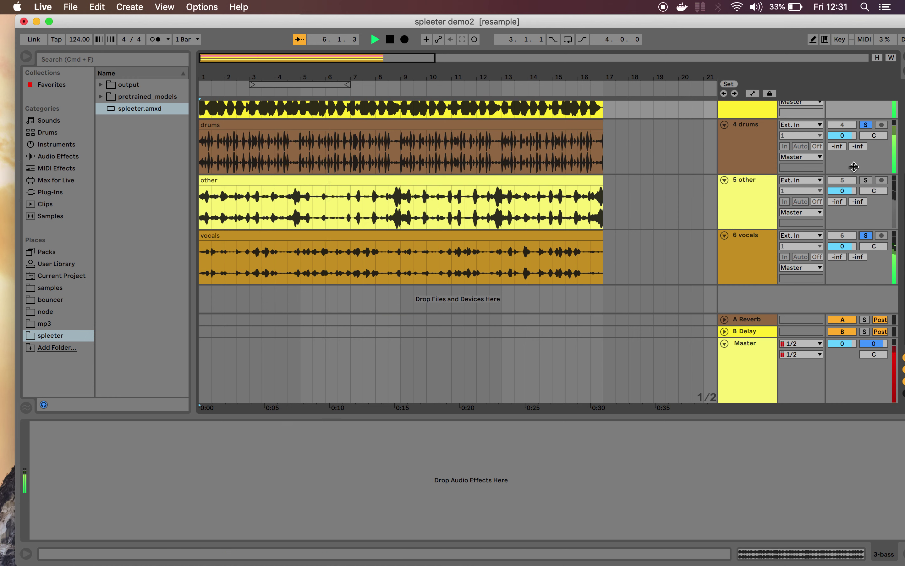
left_click(866, 180)
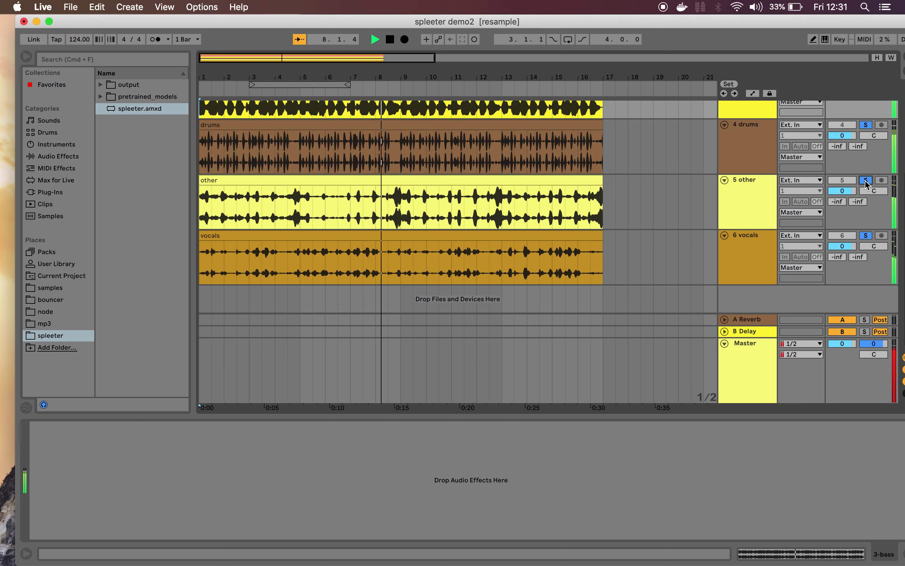
scroll(867, 182, "up", 2)
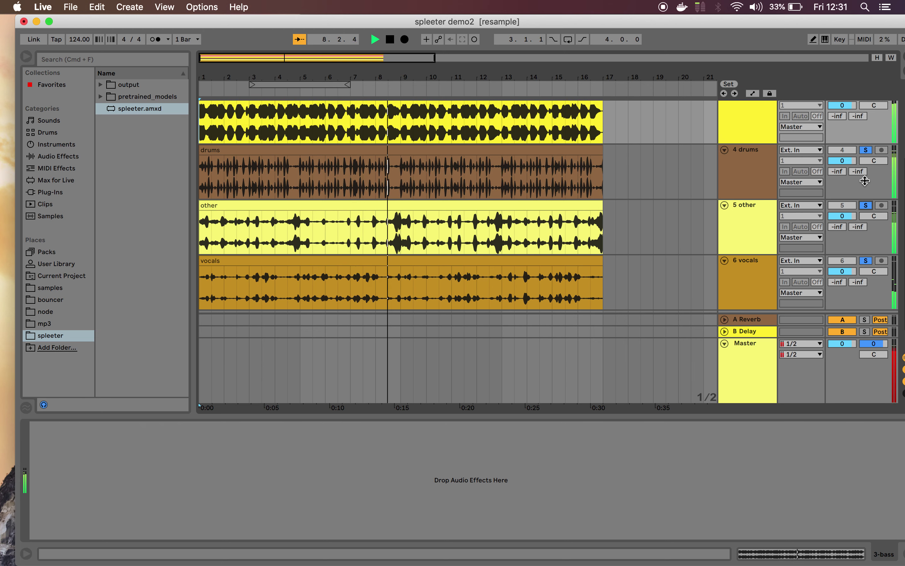
left_click(867, 151)
scroll(869, 153, "up", 3)
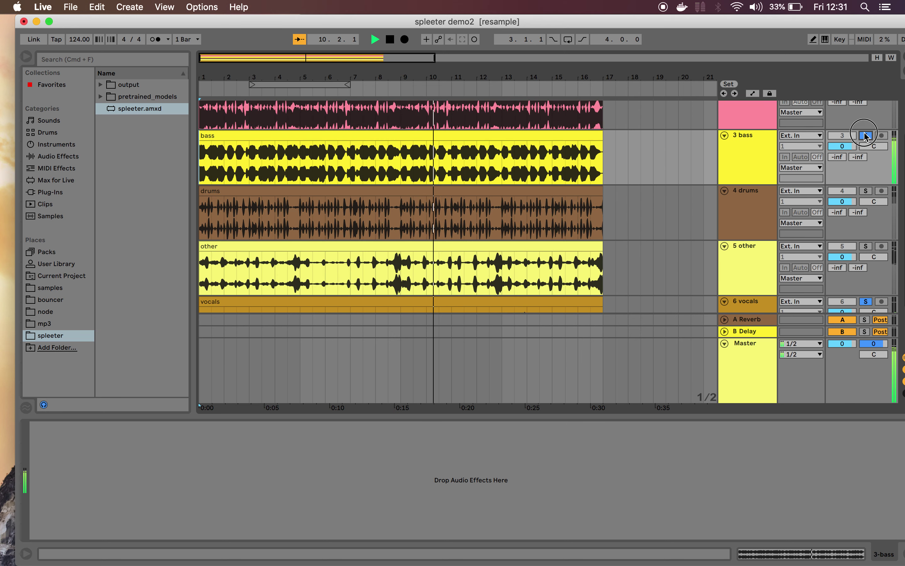
scroll(746, 176, "down", 5)
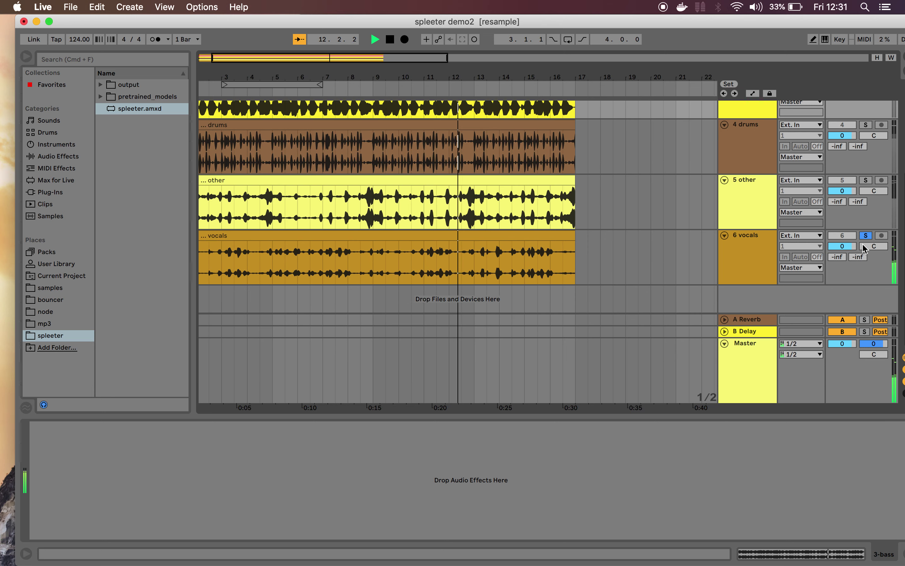
left_click(868, 235)
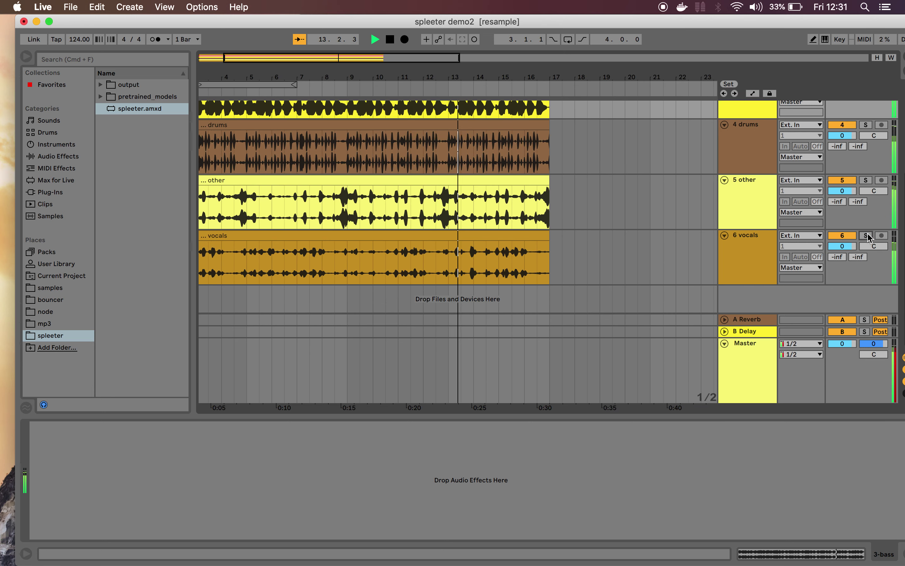
scroll(869, 238, "up", 9)
key("space")
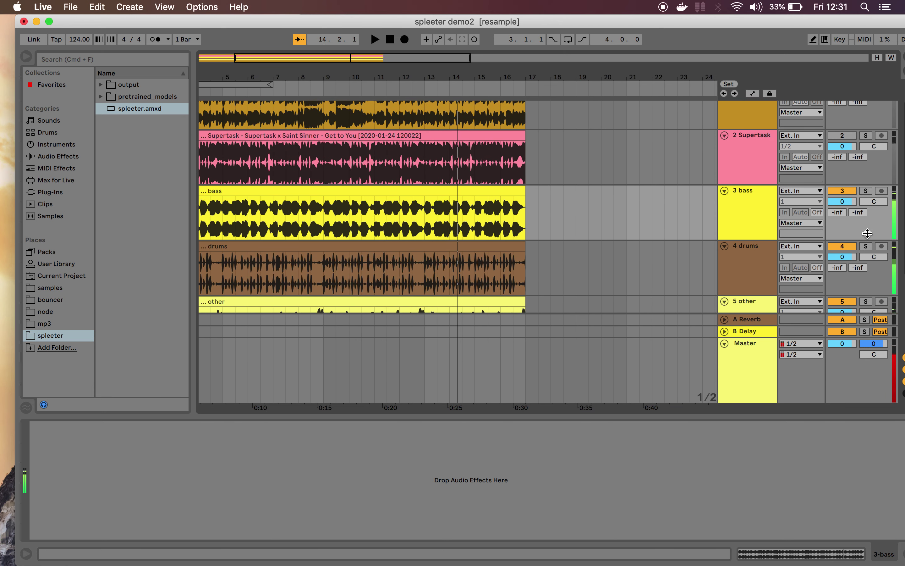
scroll(440, 256, "down", 5)
scroll(440, 256, "left", 3)
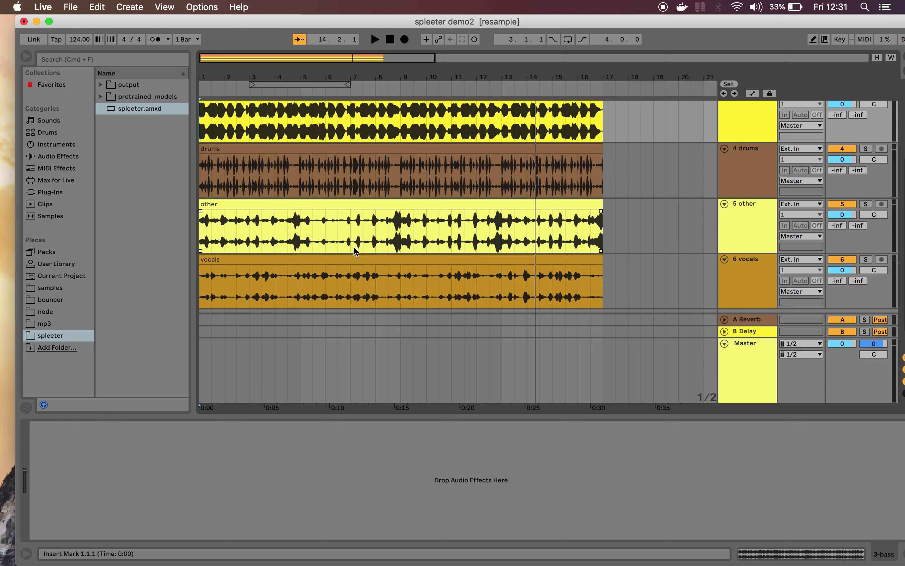
scroll(356, 251, "up", 6)
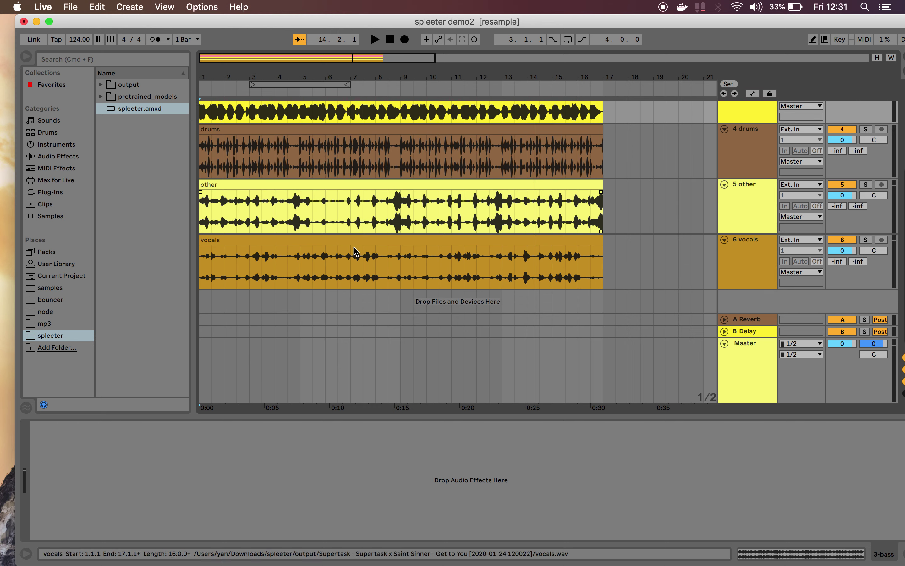
scroll(355, 252, "up", 1)
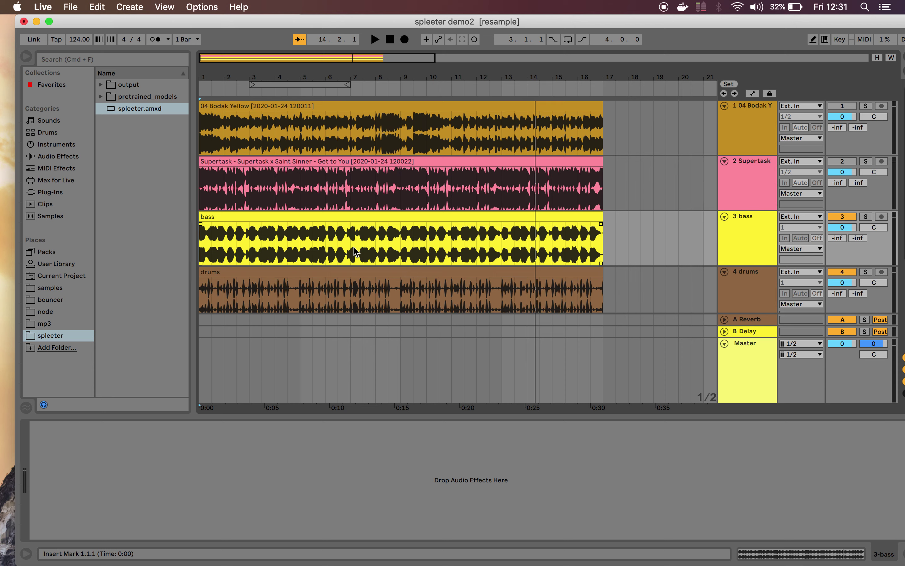
Select the 04 Bodak Yellow track and clip and start the spleeter split
left_click(743, 151)
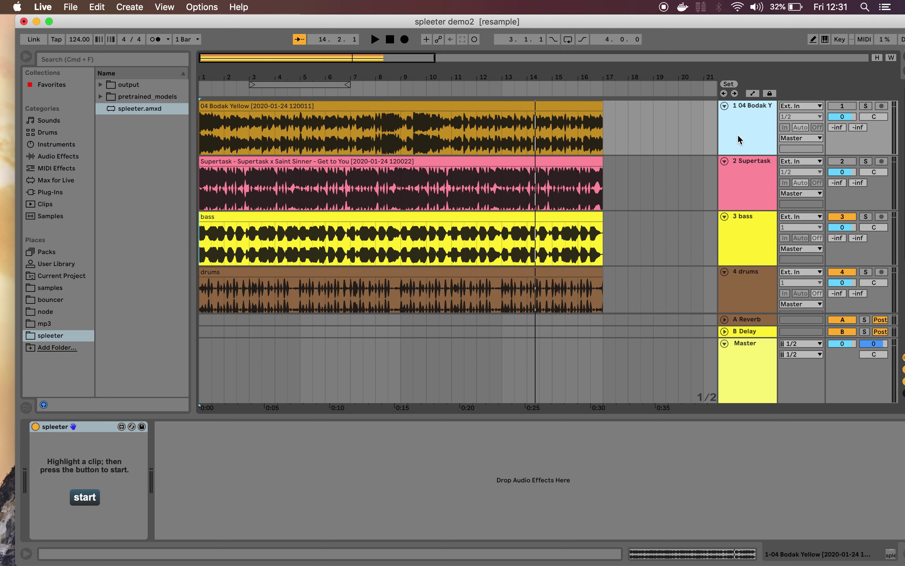
left_click(388, 108)
left_click(84, 497)
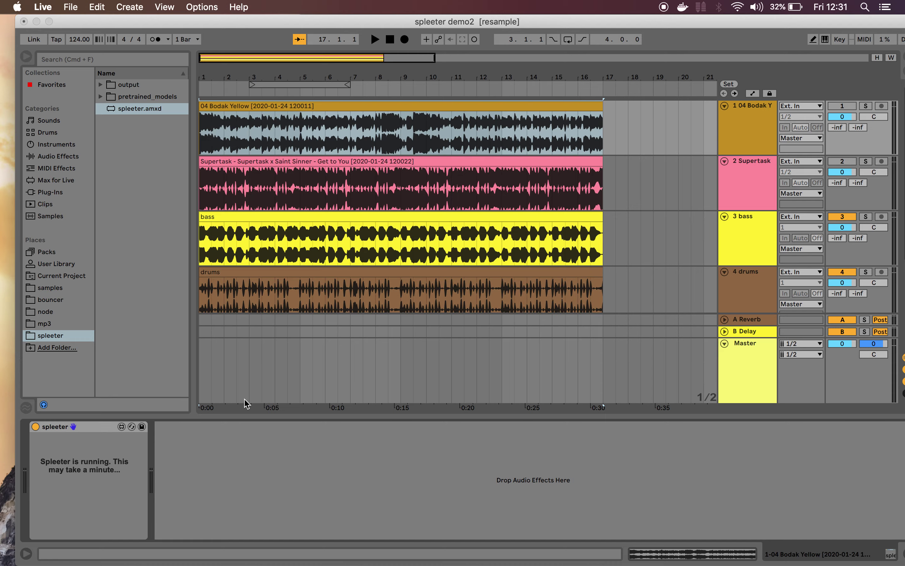
scroll(354, 337, "down", 5)
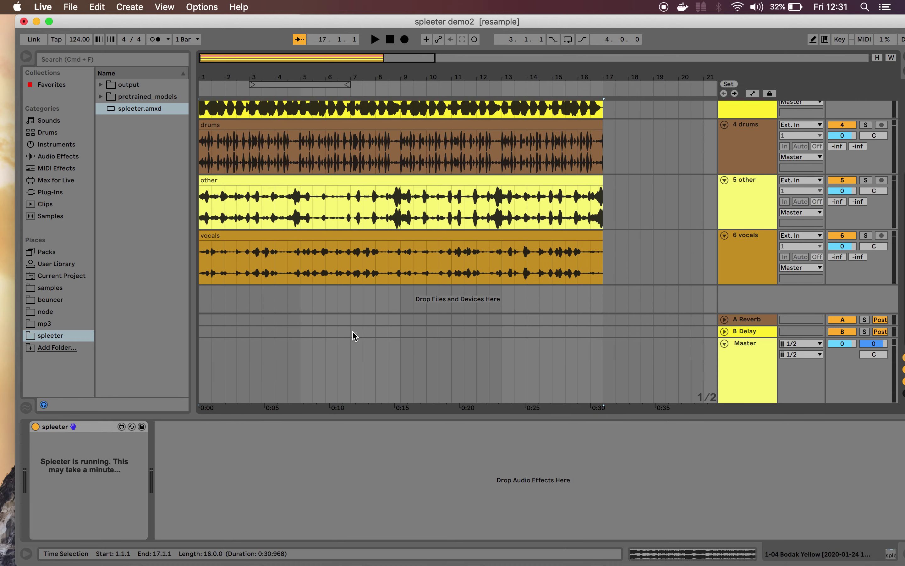
key("ctrl+Up")
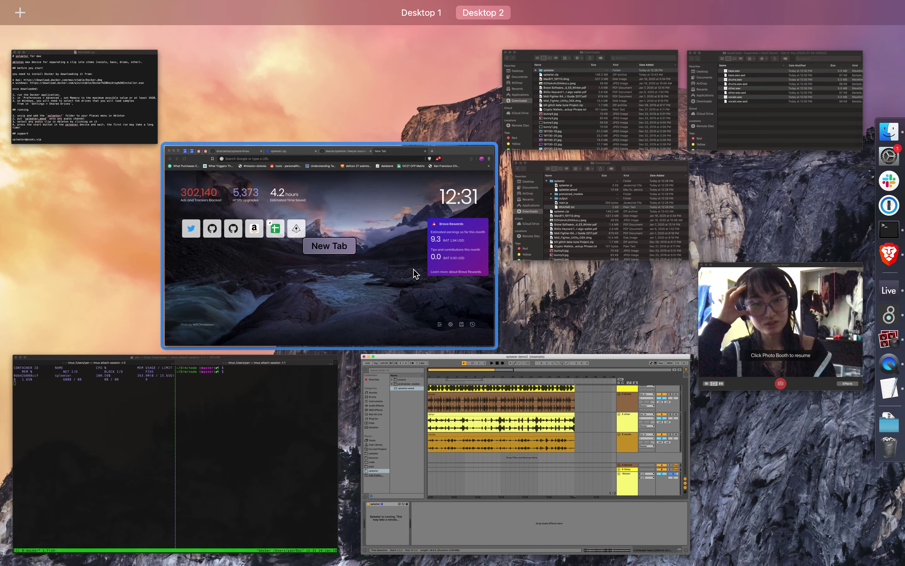
Bring Terminal forward and copy text from the spleeter container's docker stats readout
left_click(90, 403)
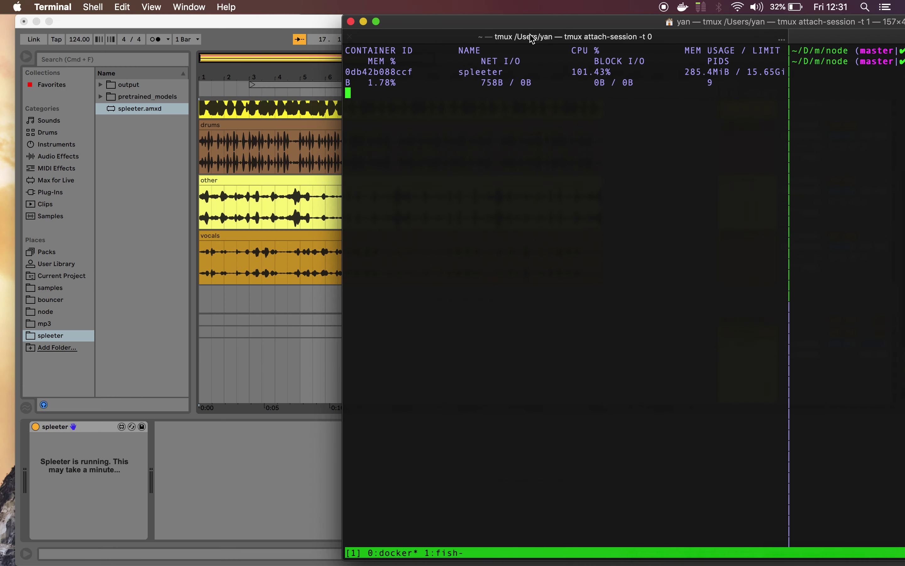
left_click_drag(504, 93, 504, 99)
key("ctrl+c")
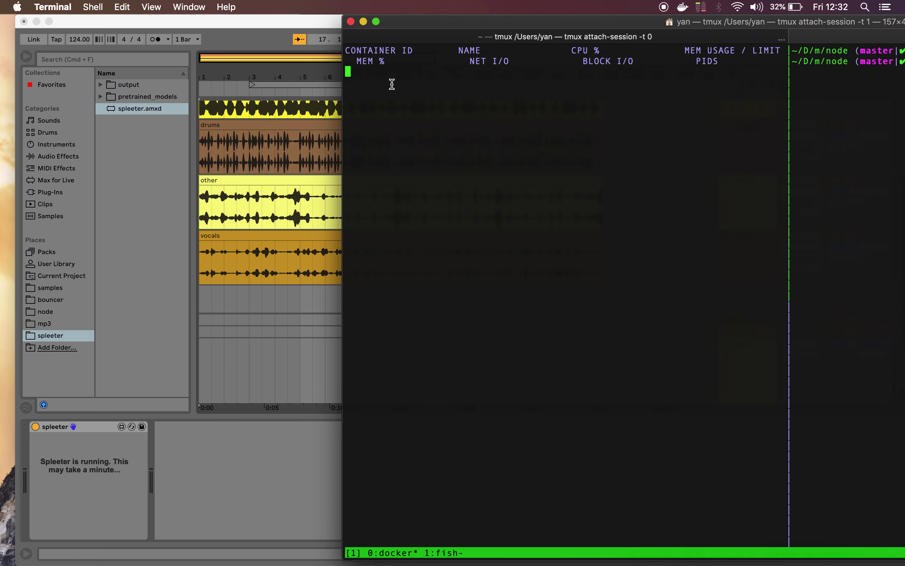
Drag Bodak Yellow's bass, drums, other and vocals WAVs into Ableton as new tracks
left_click(495, 96)
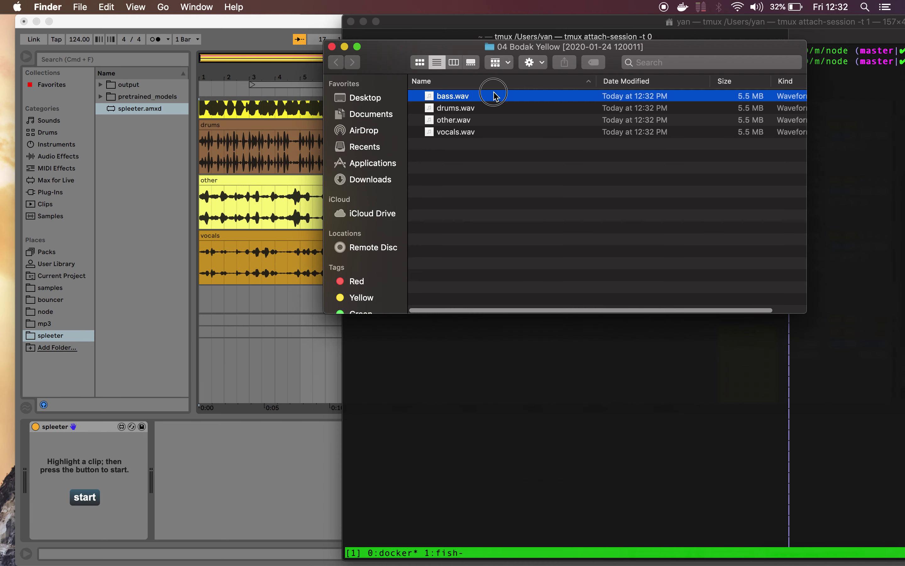
left_click(484, 132, "shift")
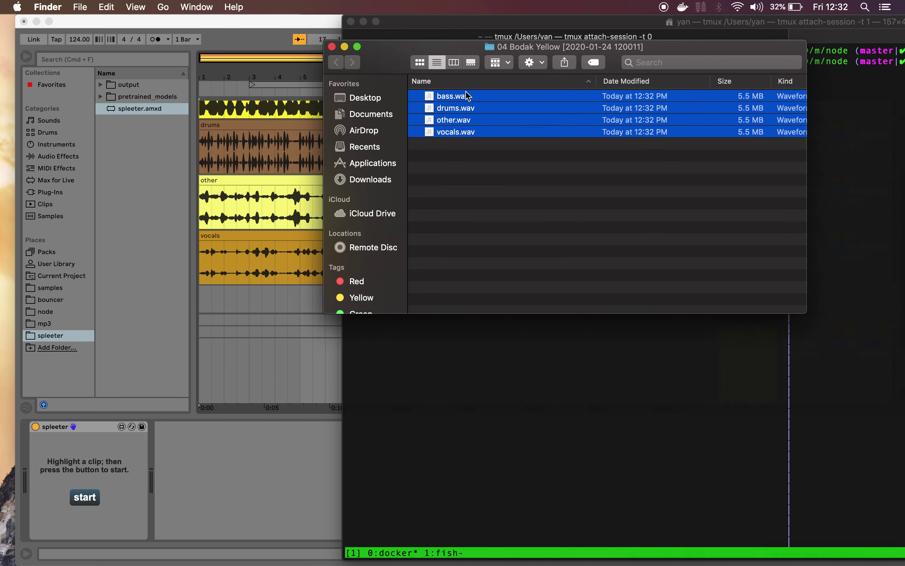
left_click_drag(468, 98, 206, 294)
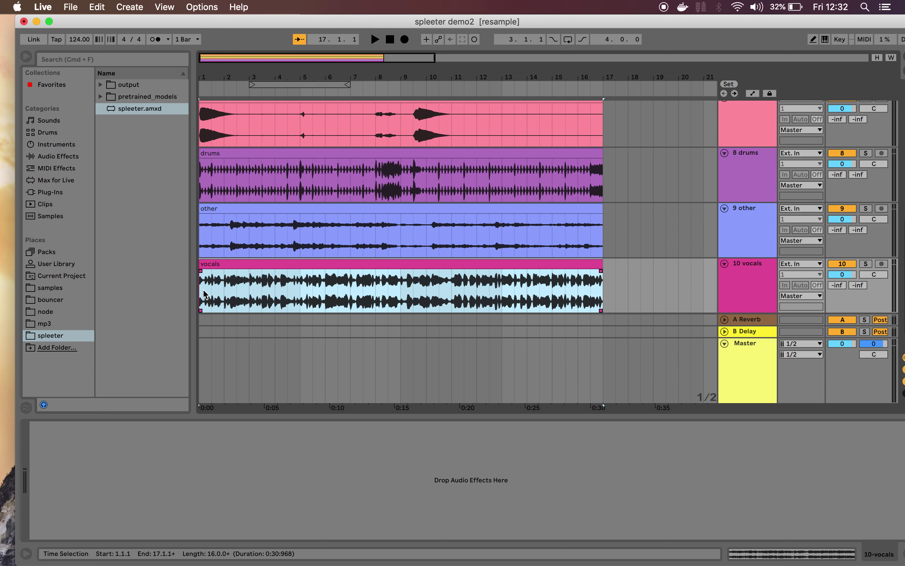
Scroll through the track list to view the Supertask and Bodak Yellow stem tracks
scroll(250, 257, "up", 3)
scroll(250, 257, "down", 4)
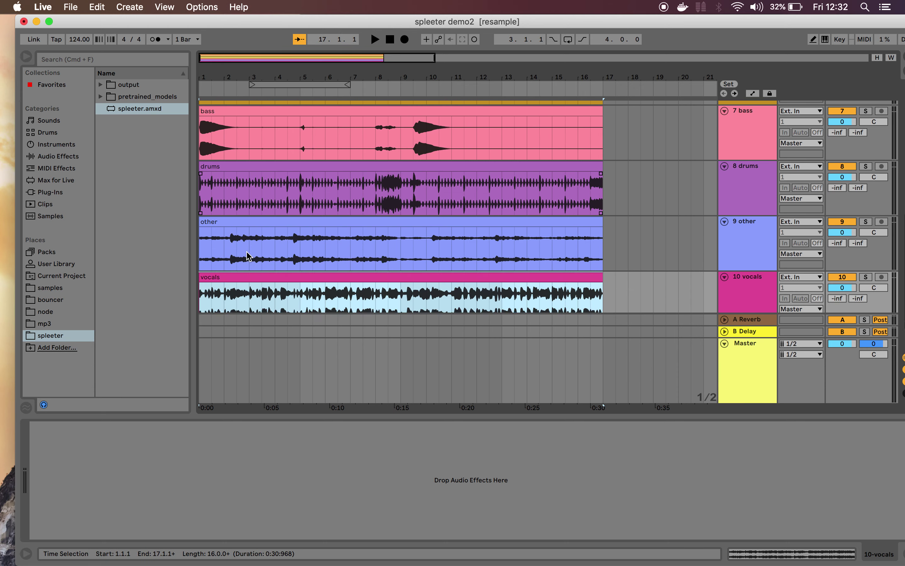
scroll(249, 256, "up", 8)
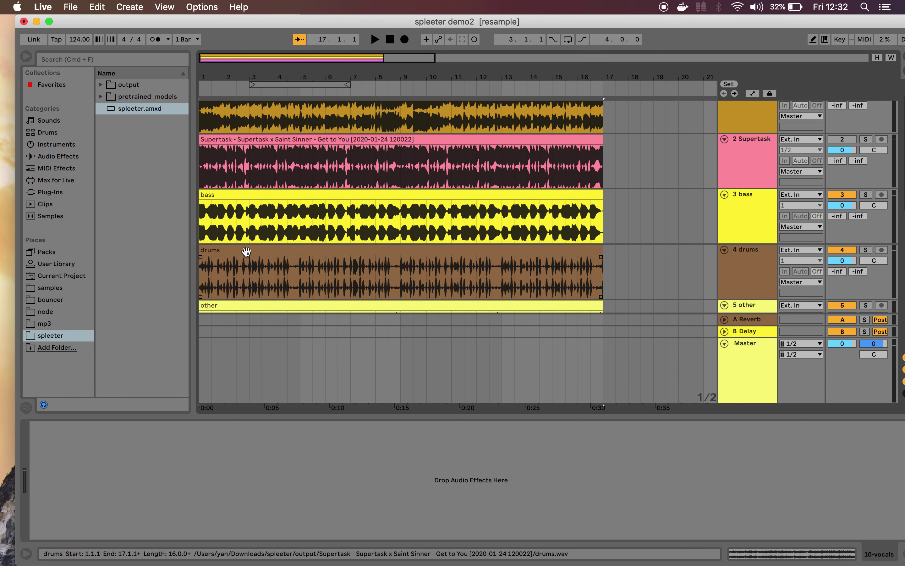
scroll(247, 252, "down", 2)
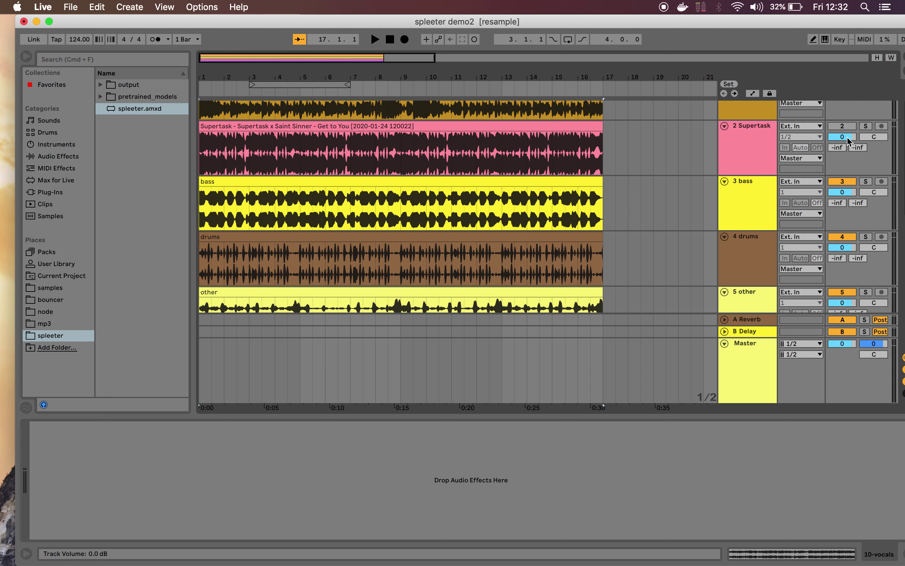
scroll(844, 187, "down", 3)
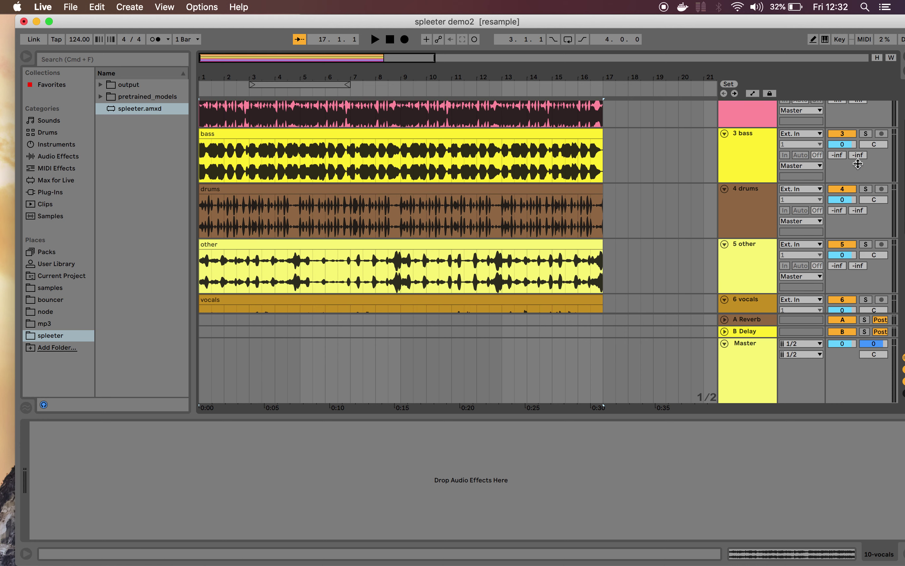
scroll(859, 194, "down", 2)
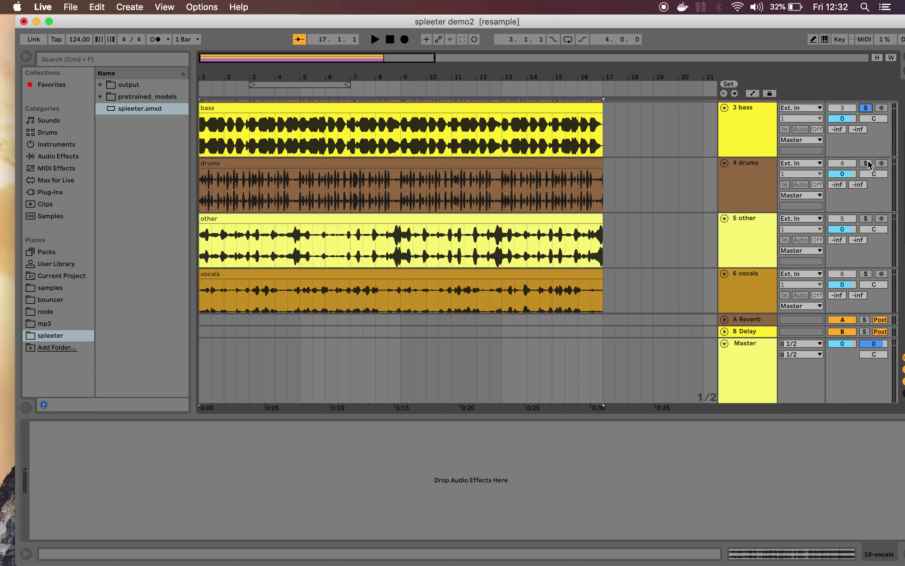
scroll(871, 183, "down", 2)
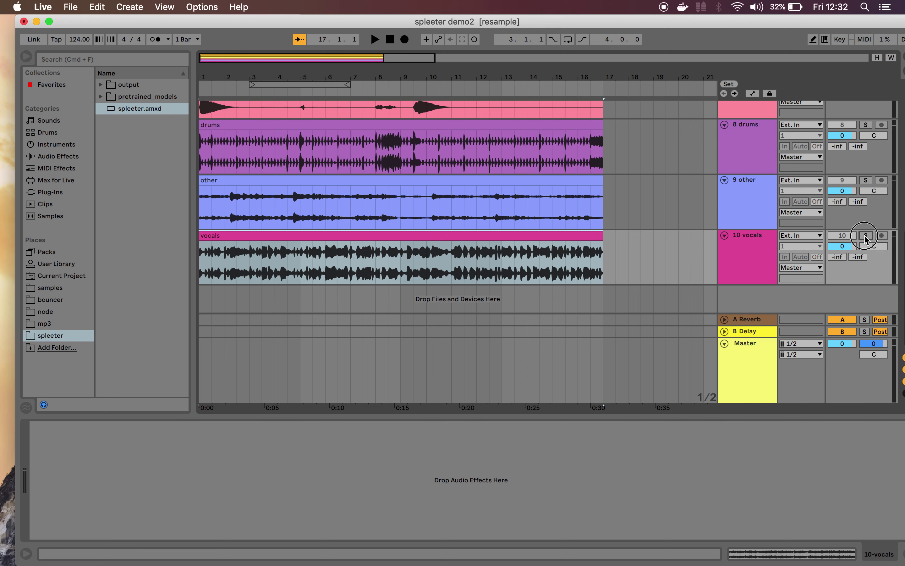
scroll(866, 238, "up", 15)
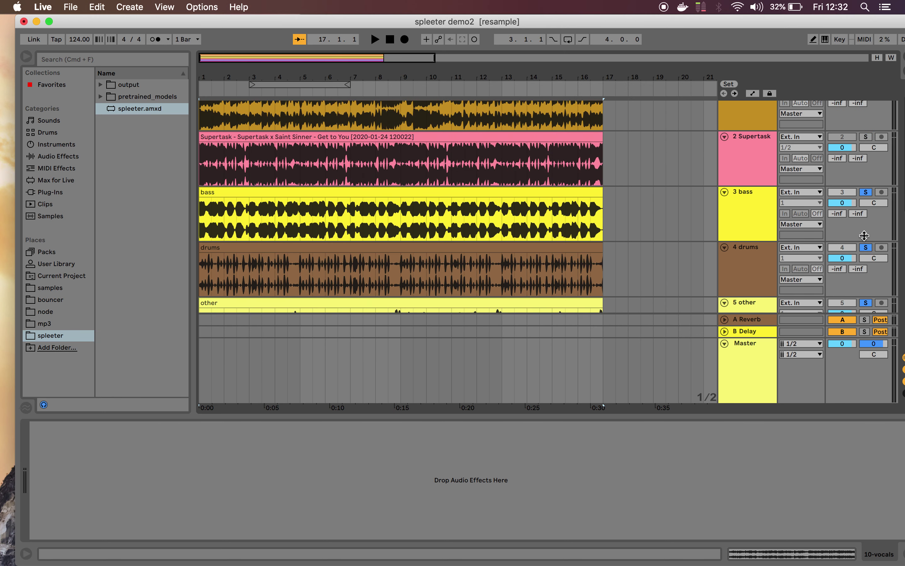
Play the remix from the start of the song
left_click(375, 113)
left_click(201, 164)
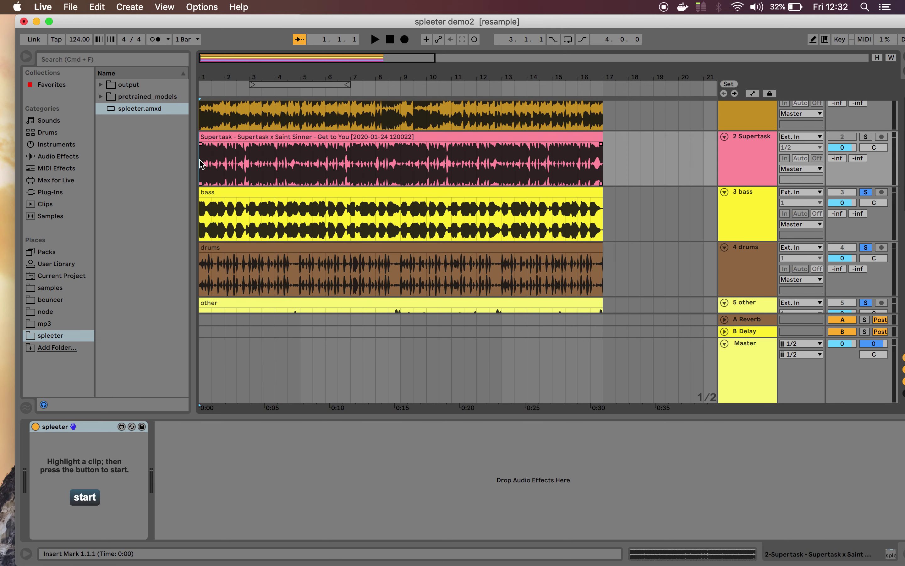
key("space")
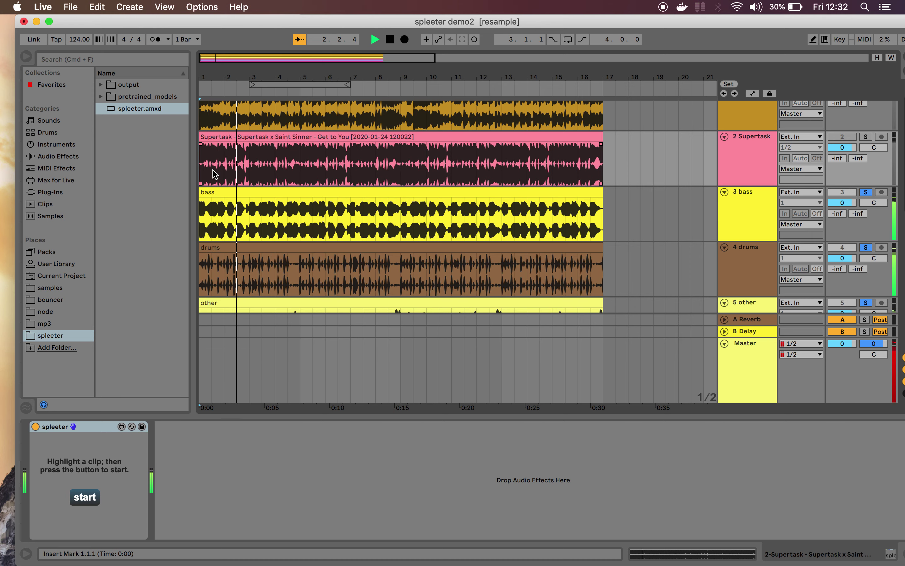
scroll(483, 185, "down", 3)
scroll(482, 187, "down", 6)
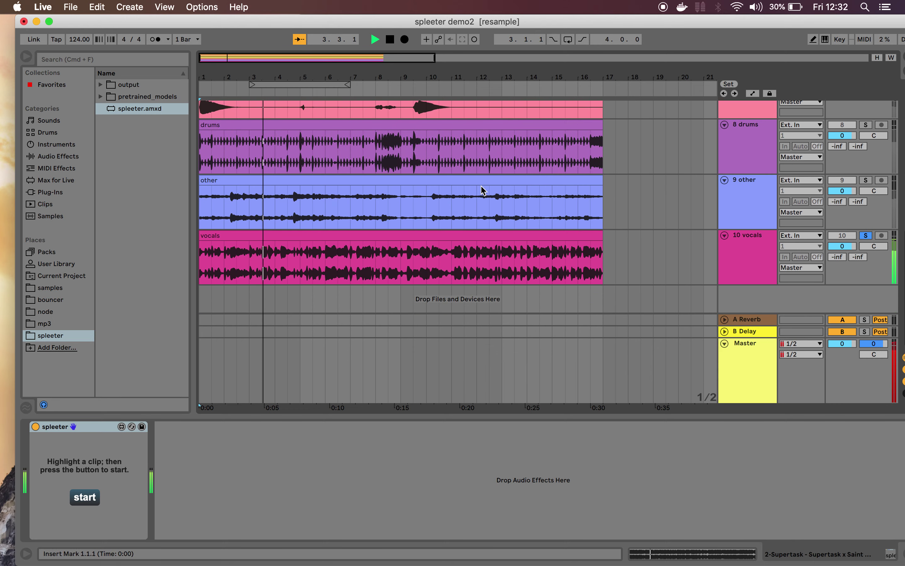
Lower the Bodak Yellow 10 vocals track to -2.6 dB, then stop playback
left_click_drag(842, 247, 843, 252)
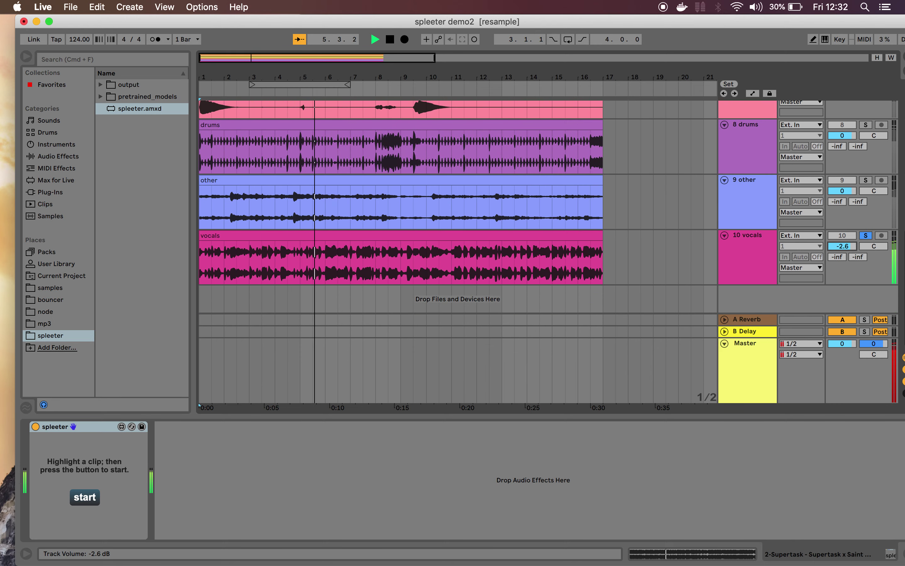
key("XF86AudioRaiseVolume")
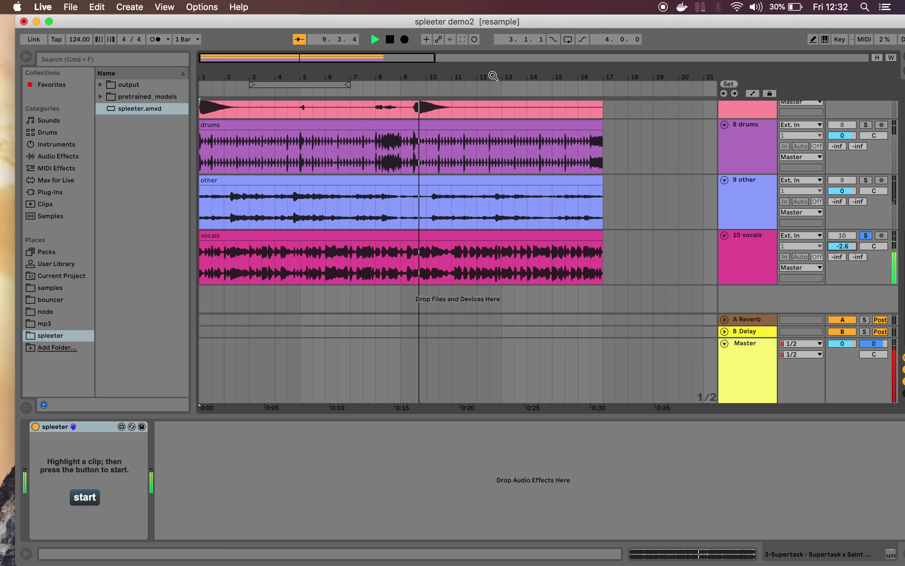
left_click(390, 39)
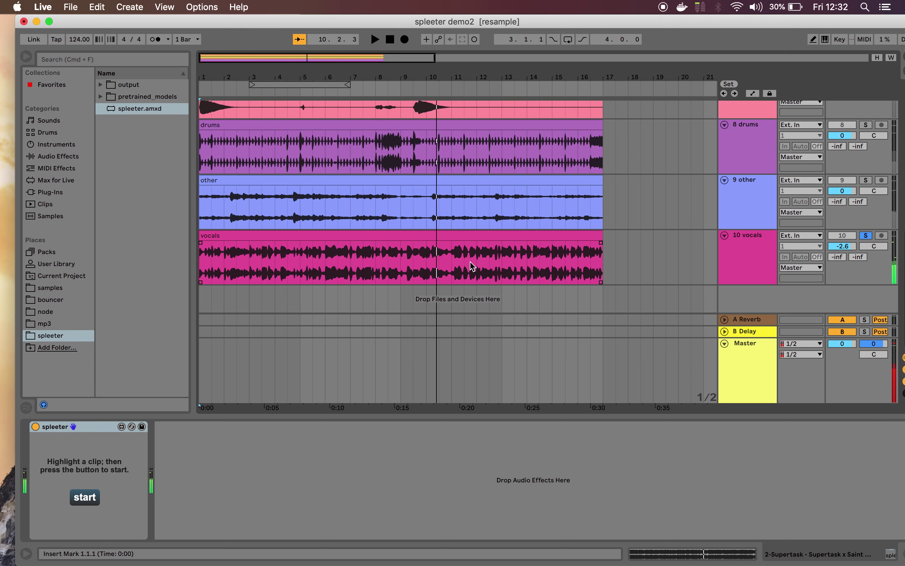
scroll(473, 267, "up", 10)
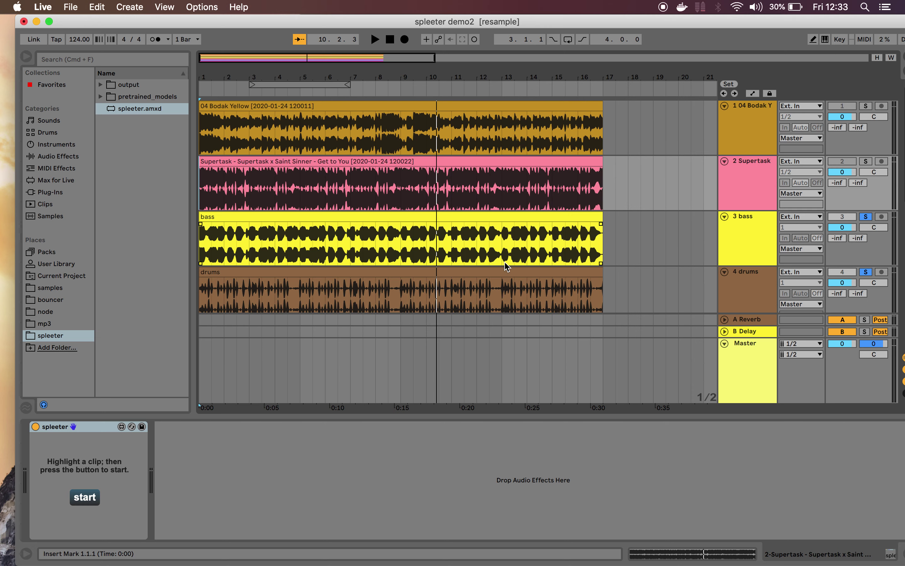
scroll(507, 267, "down", 12)
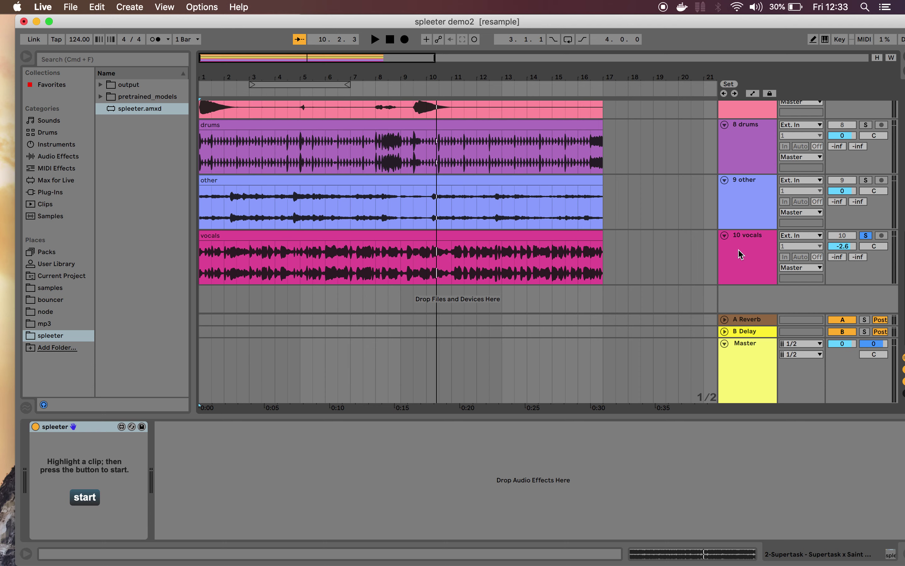
scroll(606, 216, "up", 10)
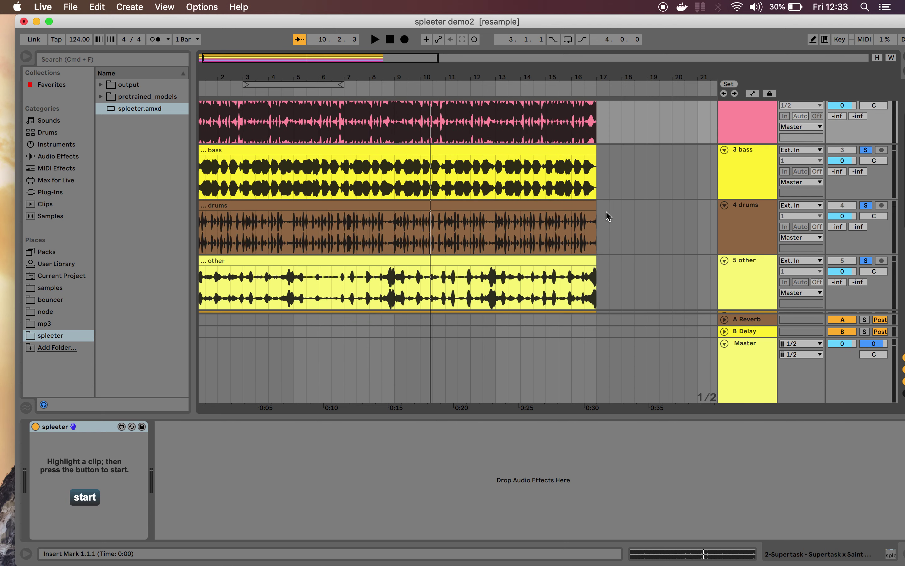
scroll(609, 217, "up", 2)
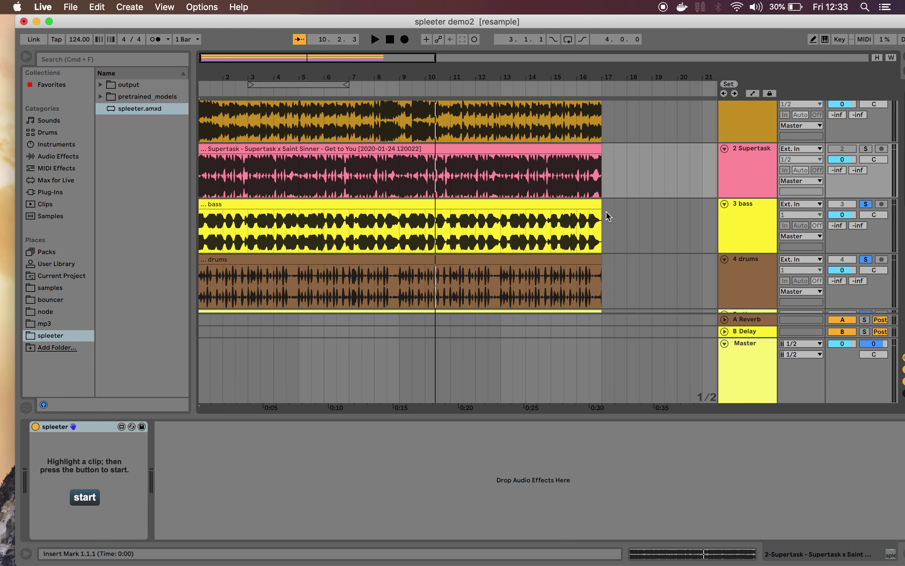
scroll(609, 216, "up", 1)
scroll(382, 236, "down", 15)
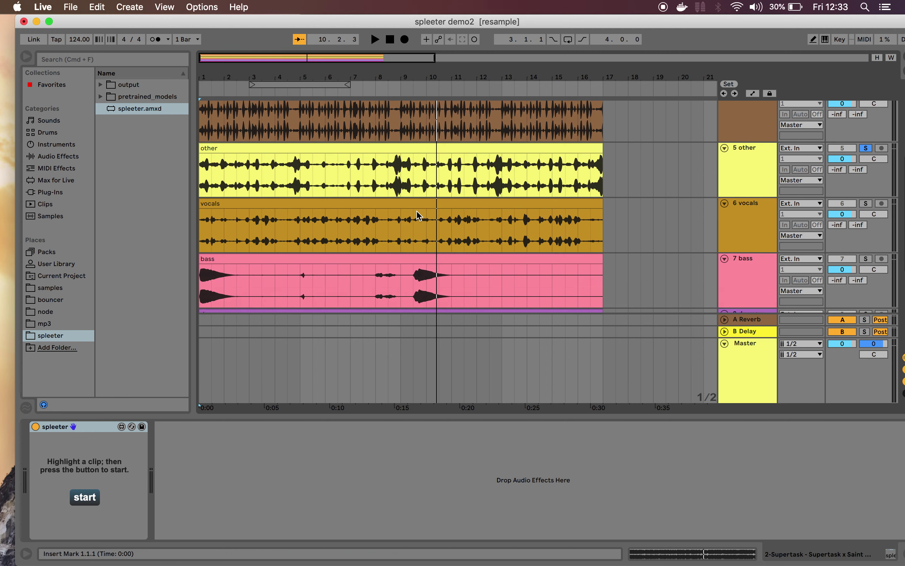